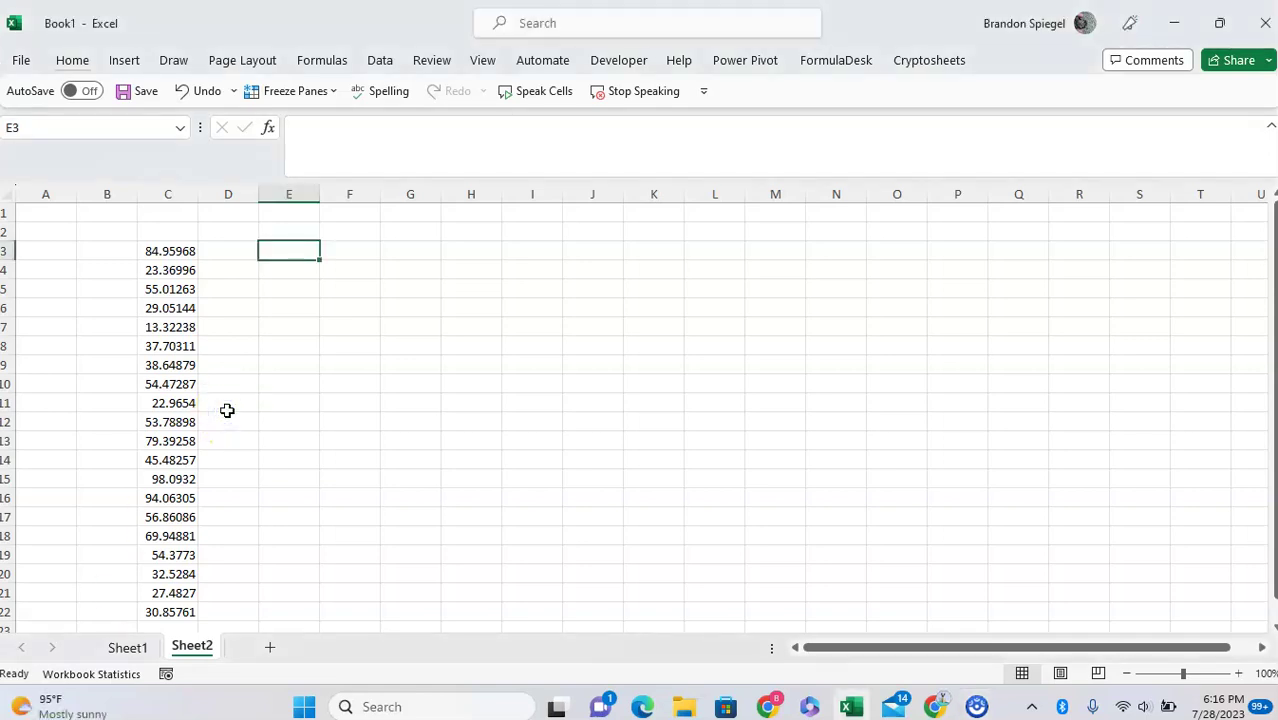
# Move to cell D3, beside the first data value 84.95968.
pyautogui.press('Left')
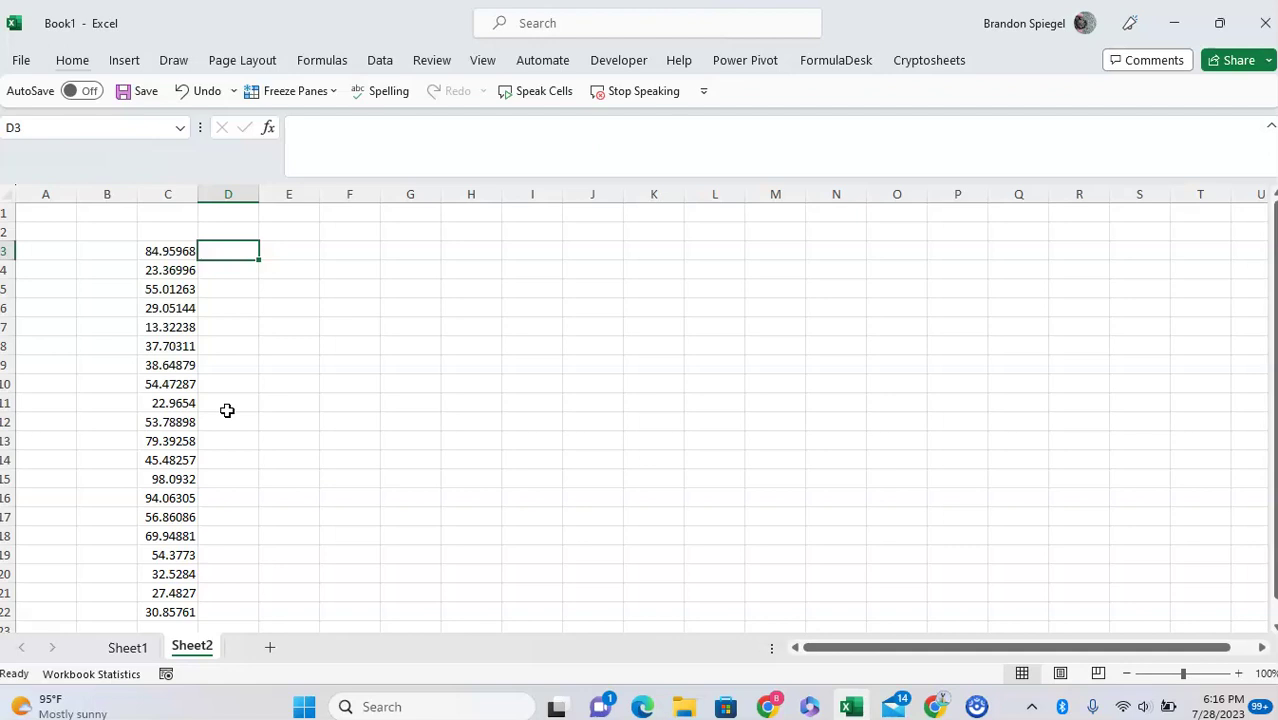
# Enter =TRUNC(C3,2) in D3, truncating 84.95968 to 84.95.
pyautogui.write('=')
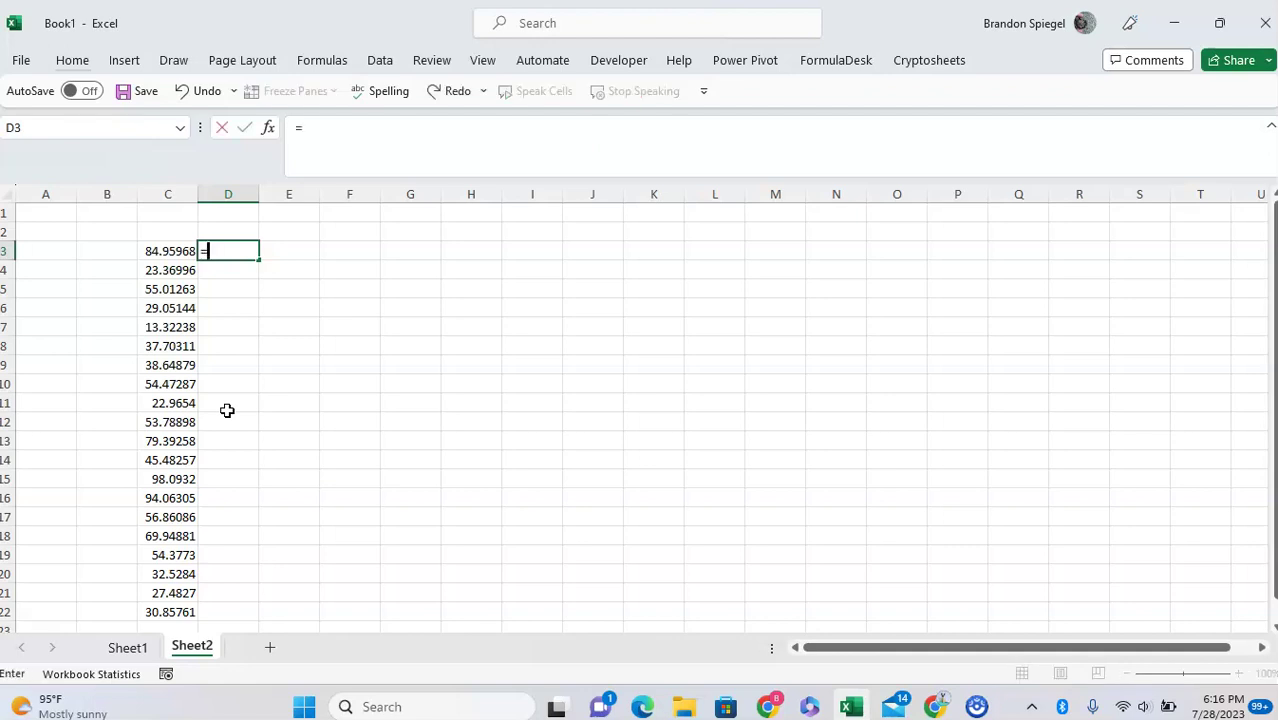
pyautogui.write('trunc')
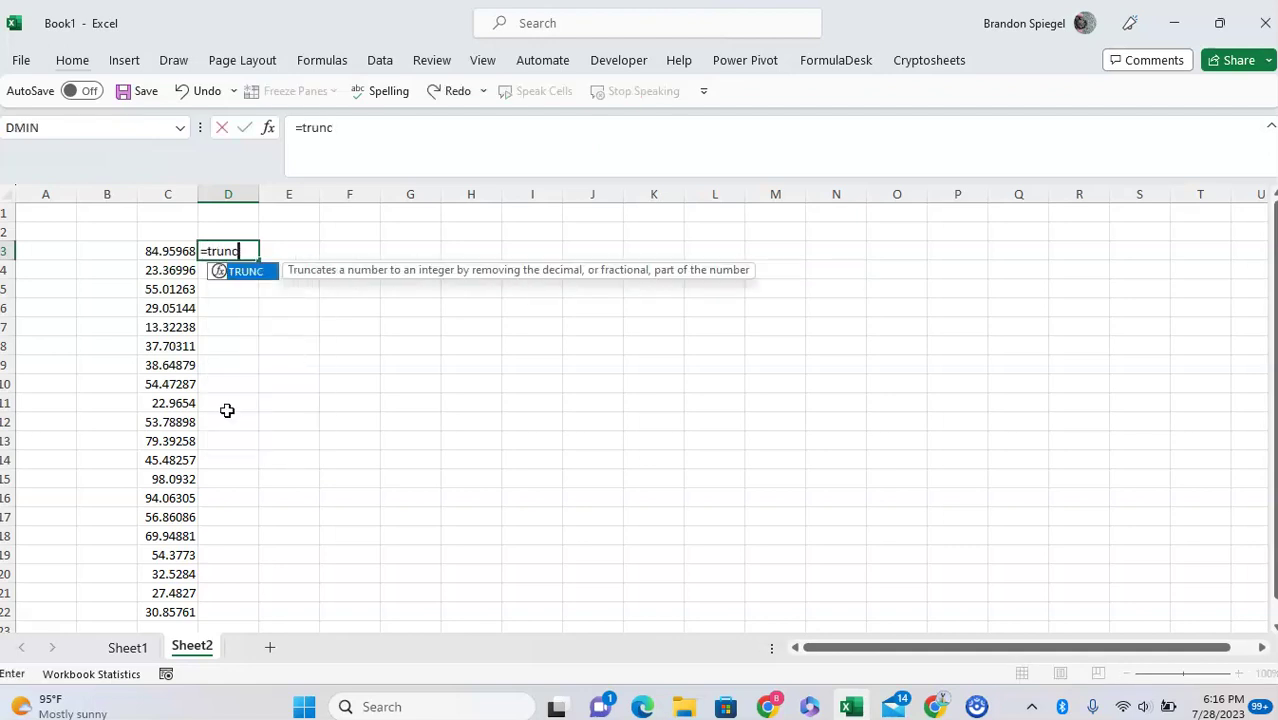
pyautogui.write('(')
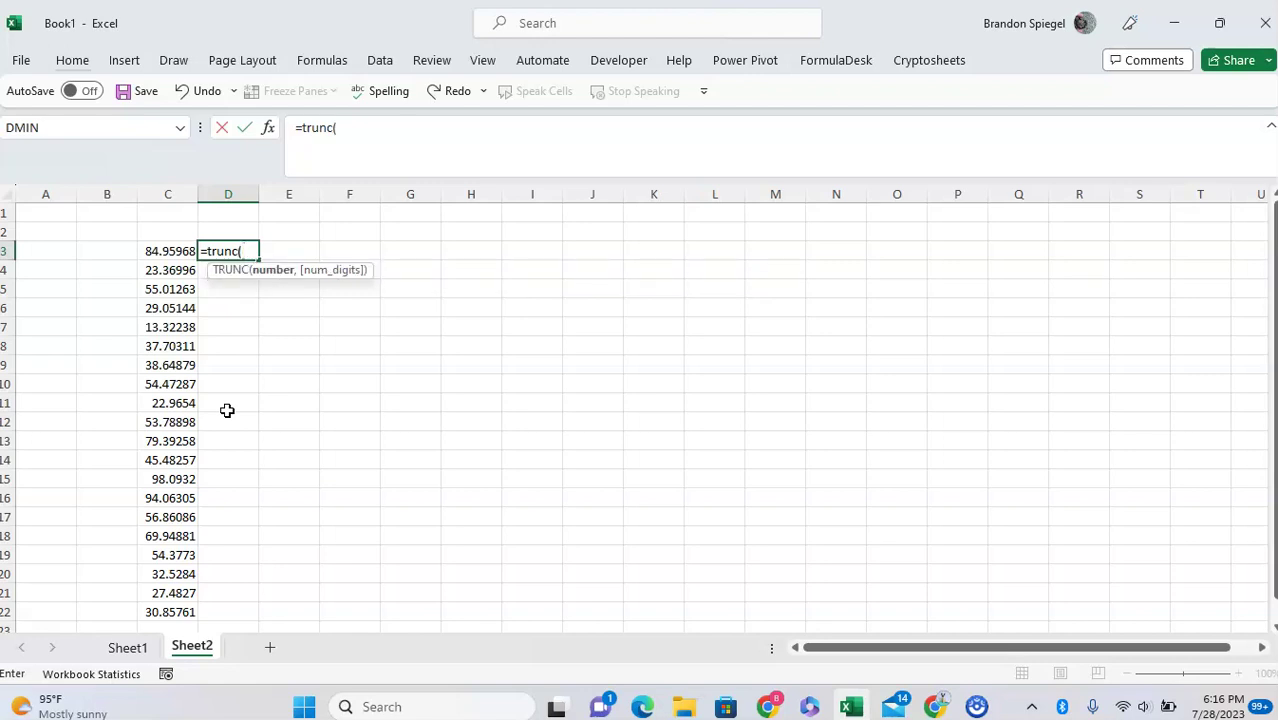
pyautogui.click(159, 251)
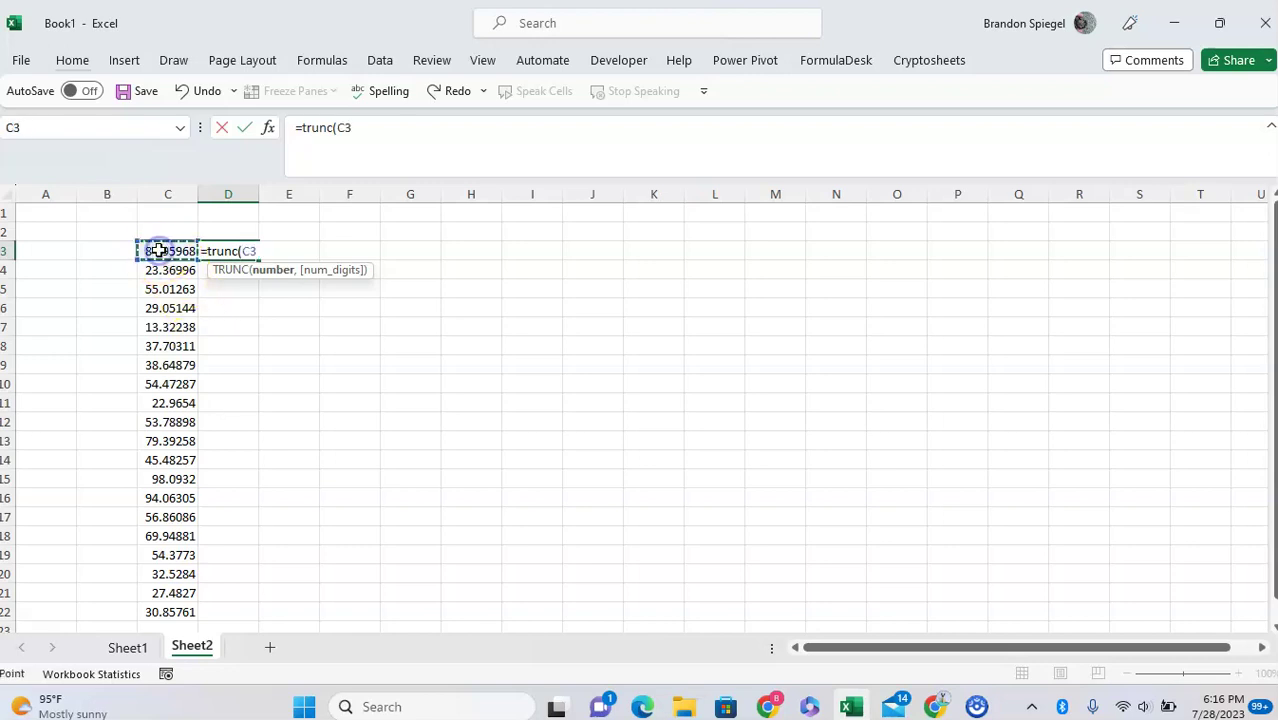
pyautogui.write(',')
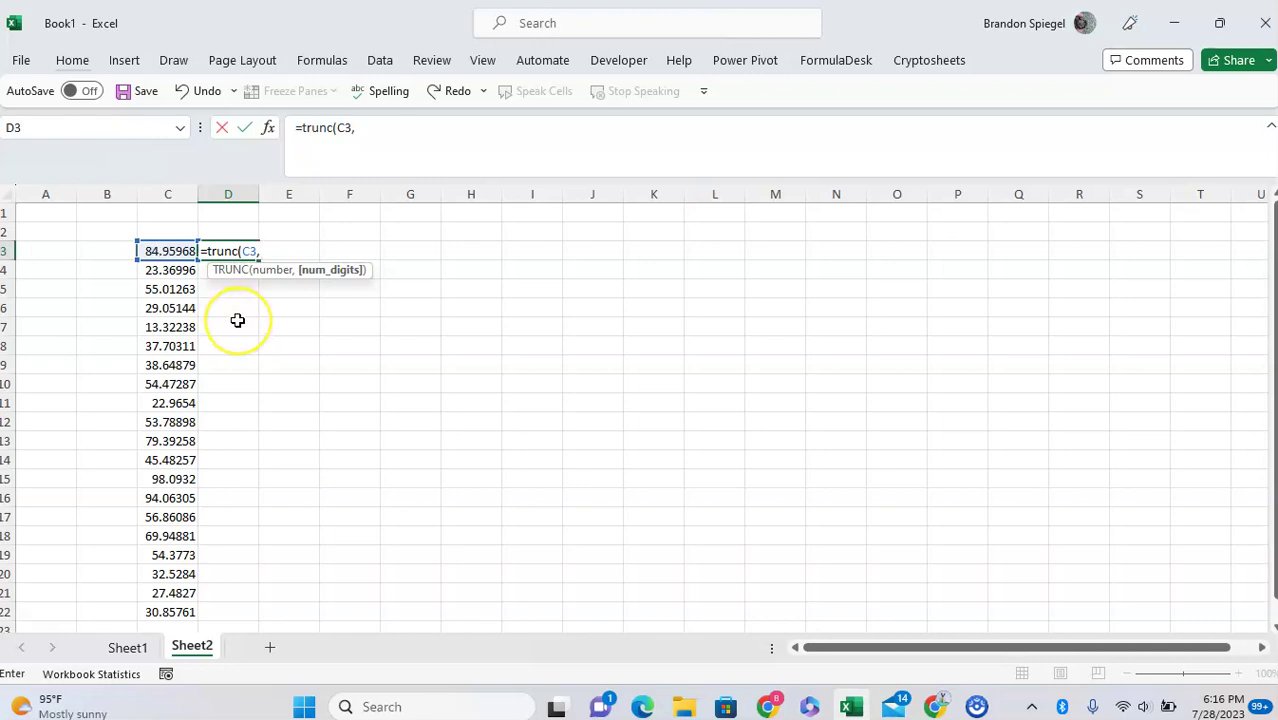
pyautogui.write('2)')
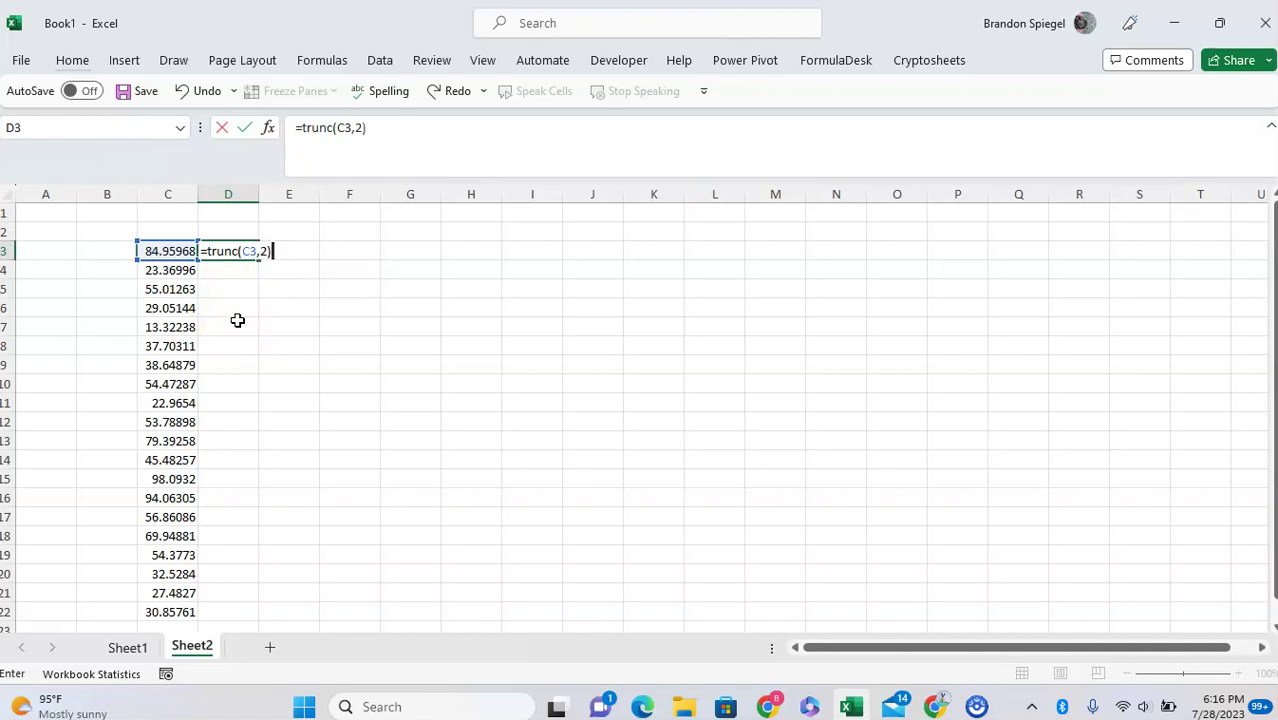
pyautogui.press('Return')
pyautogui.press('Up')
pyautogui.press('Left')
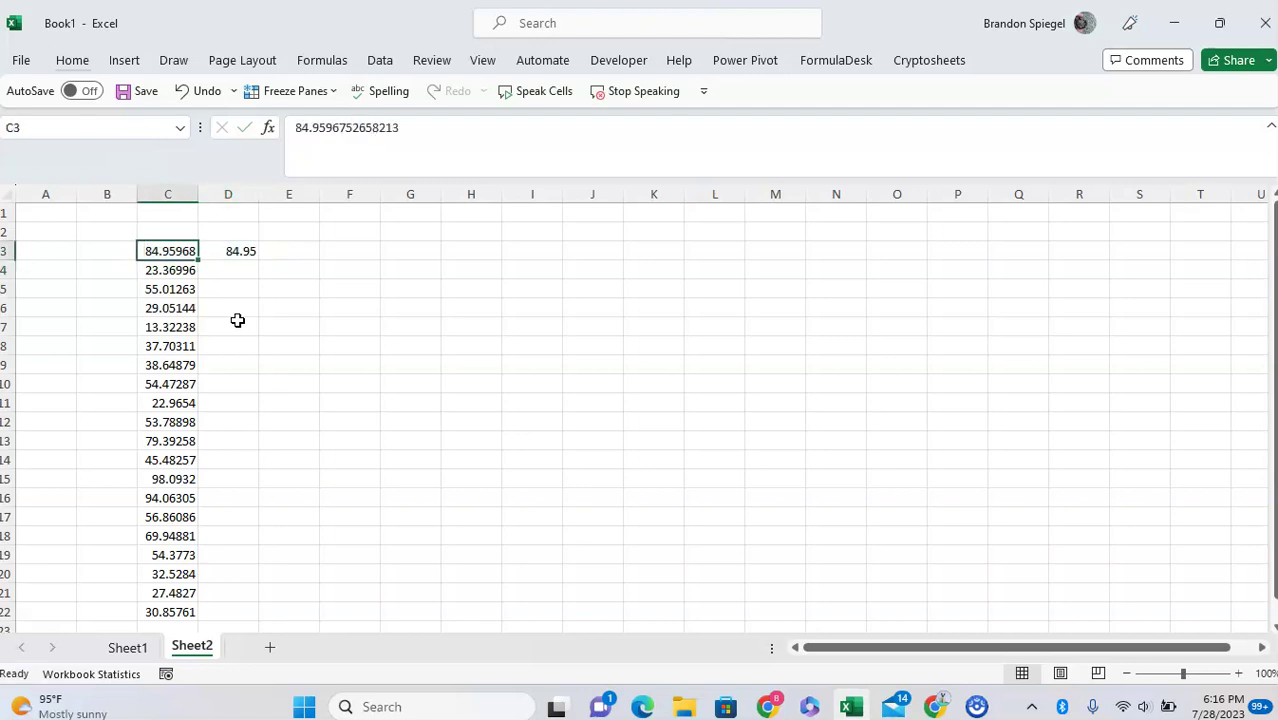
pyautogui.press('Right')
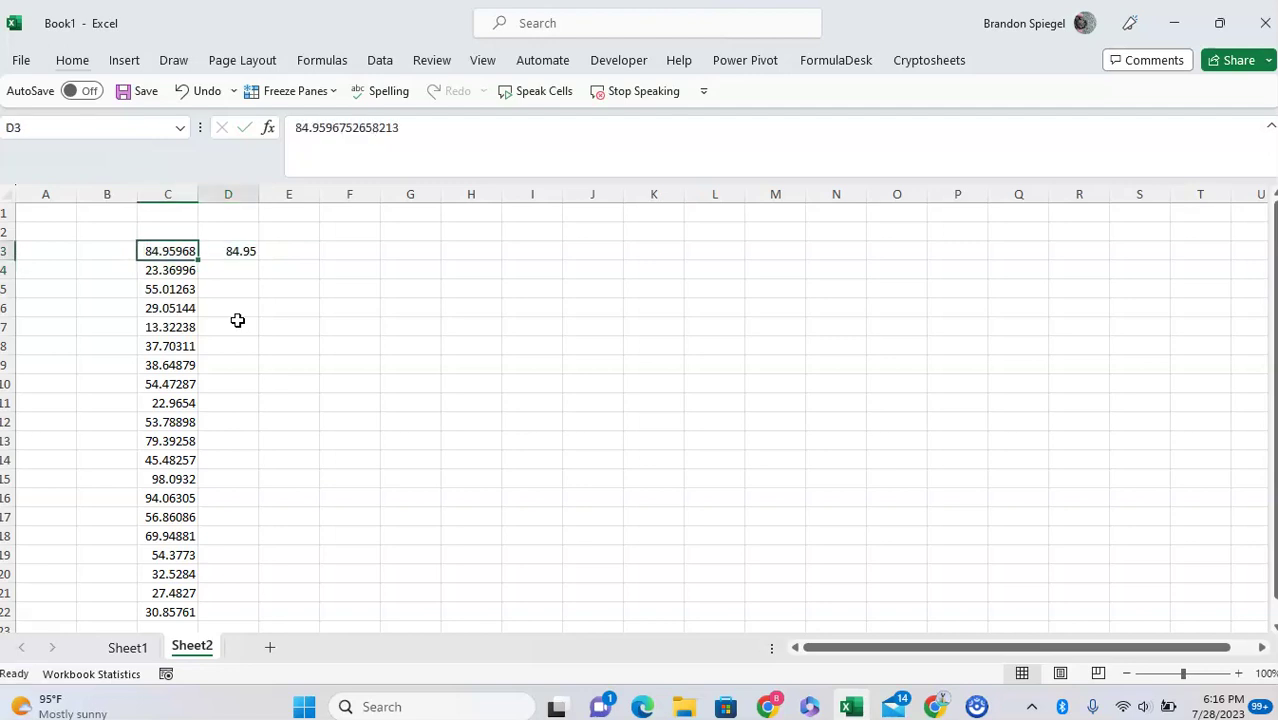
# Enter =C3-D3 in E3 to show the truncated remainder 0.009675.
pyautogui.press('Right')
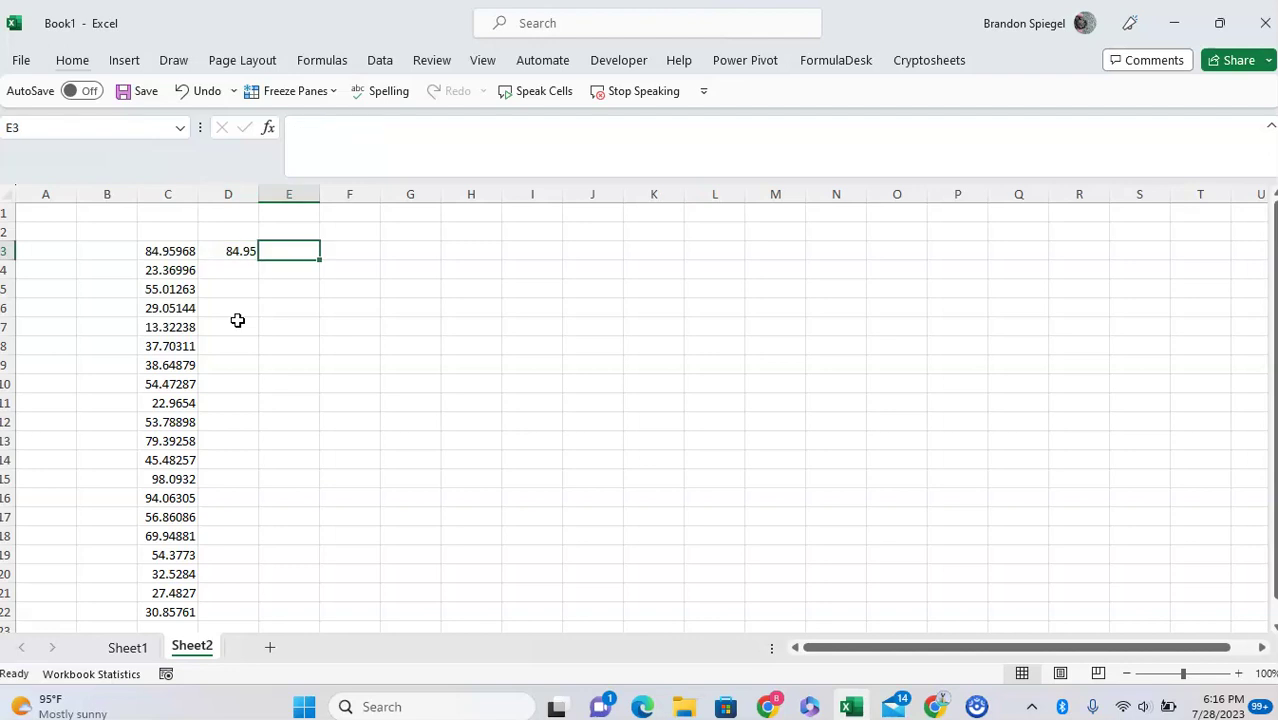
pyautogui.write('=')
pyautogui.press('Left')
pyautogui.press('Left')
pyautogui.write('-')
pyautogui.press('Left')
pyautogui.press('Left')
pyautogui.press('Right')
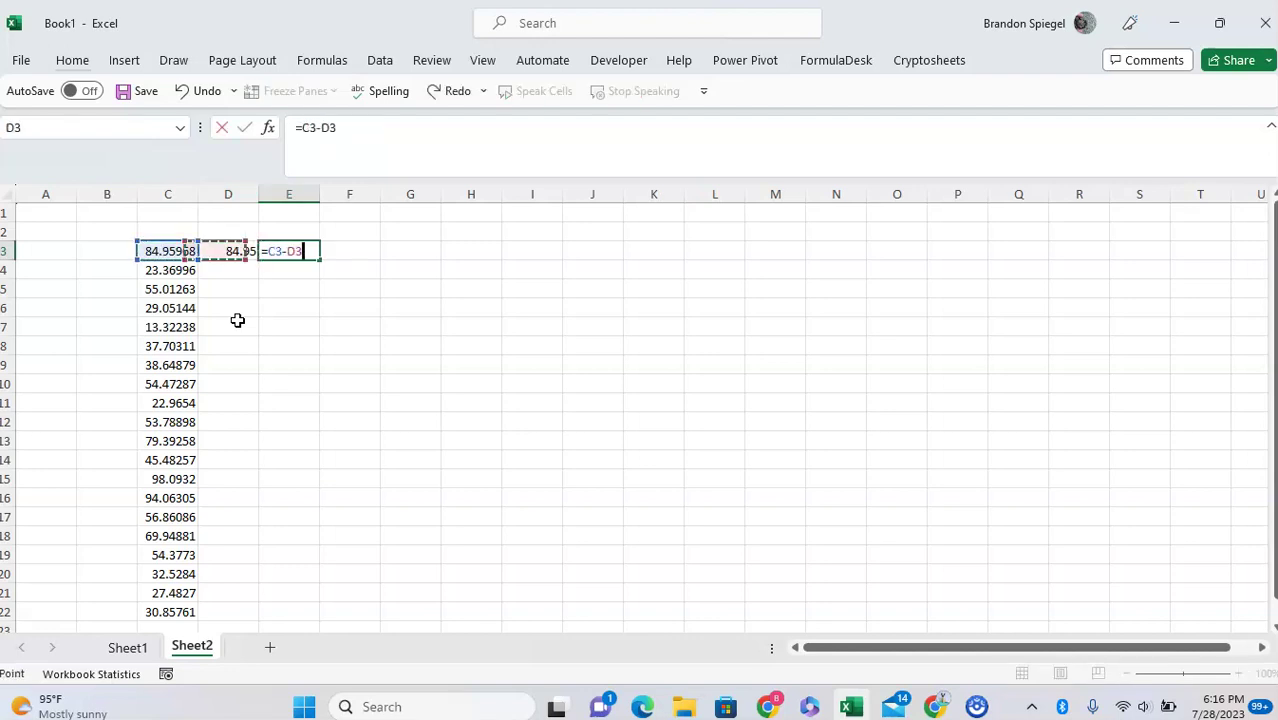
pyautogui.press('Return')
pyautogui.press('Up')
# Experiment with D3's TRUNC digit count, trying no digit count and then 100.
pyautogui.press('Left')
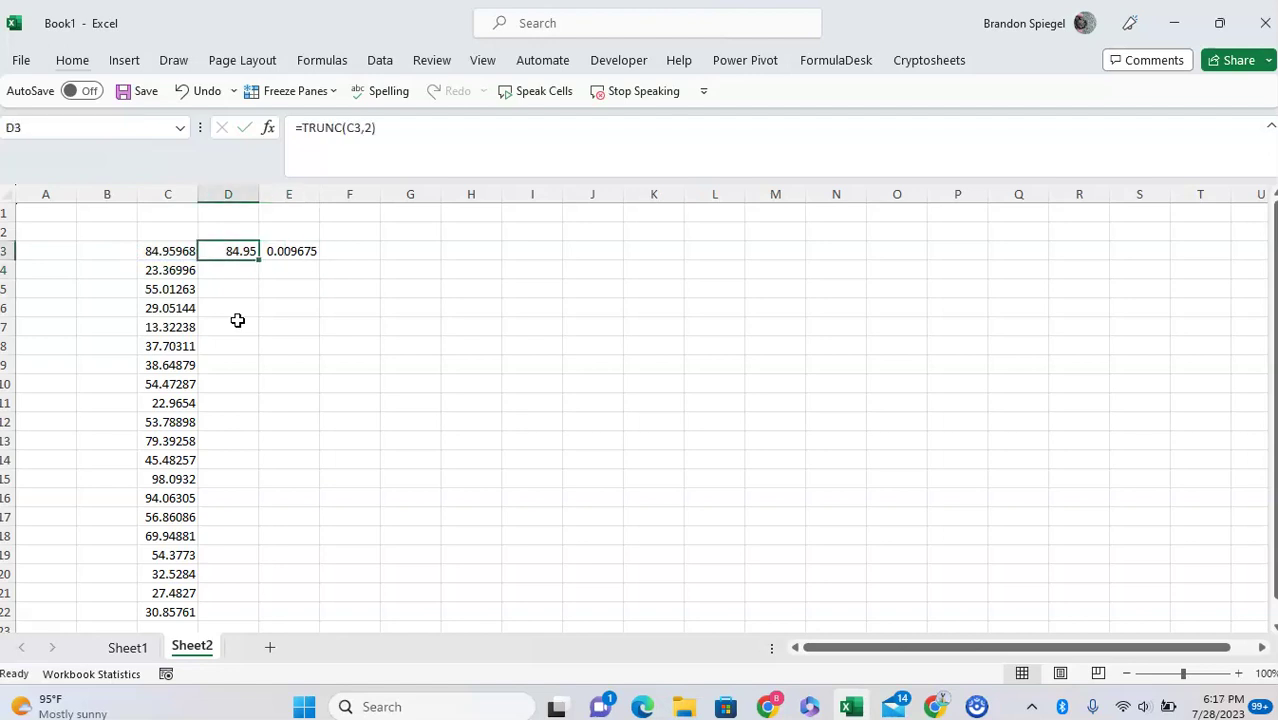
pyautogui.press('F2')
pyautogui.press('Left')
pyautogui.press('BackSpace')
pyautogui.press('Return')
pyautogui.press('Up')
pyautogui.press('F2')
pyautogui.press('Return')
pyautogui.press('Up')
pyautogui.press('F2')
pyautogui.press('Left')
pyautogui.write('100')
pyautogui.press('Return')
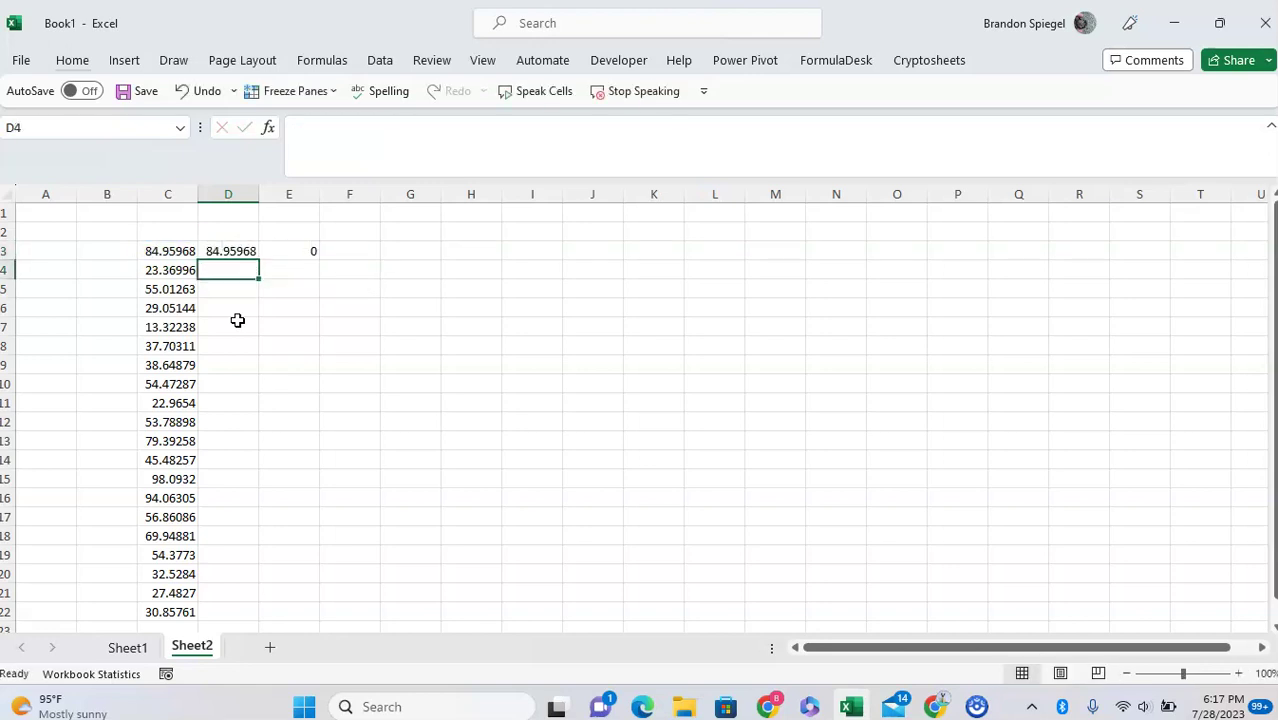
# Restore D3 to =TRUNC(C3,2) and select the D3:E3 results.
pyautogui.press('Up')
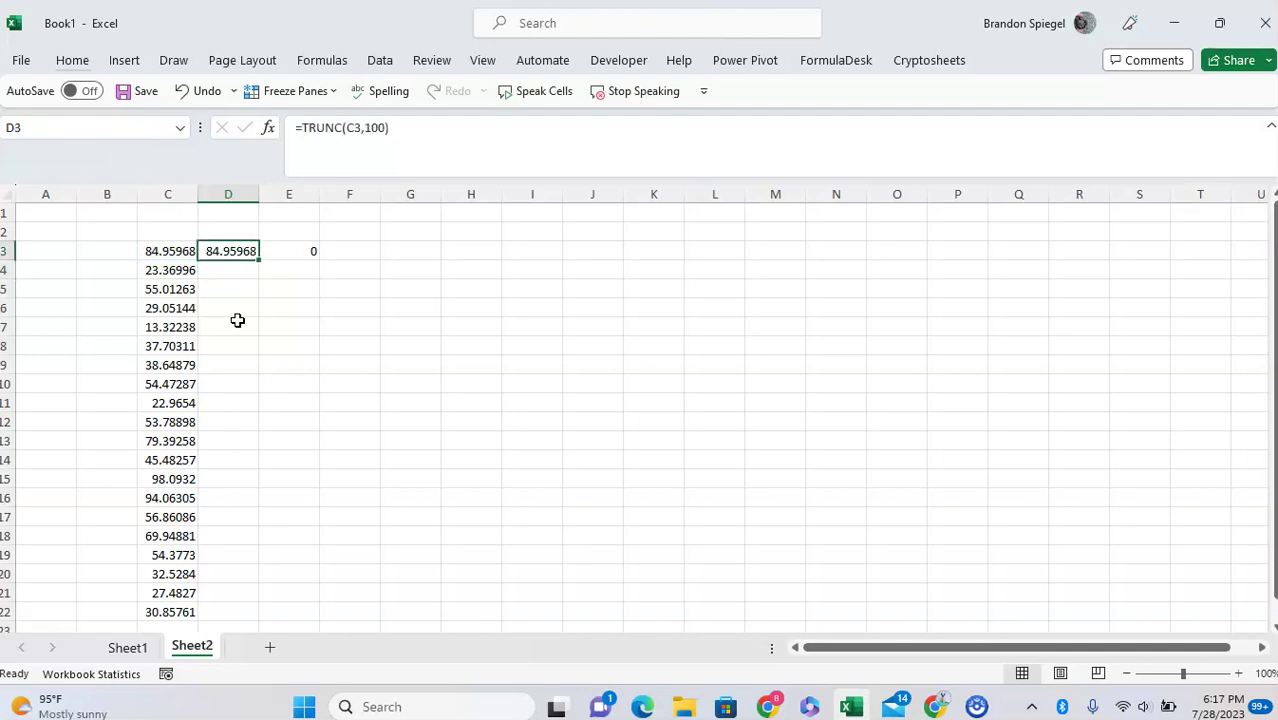
pyautogui.press('F2')
pyautogui.press('Left')
pyautogui.hotkey('shift', 'Left')
pyautogui.hotkey('shift', 'Left')
pyautogui.hotkey('shift', 'Left')
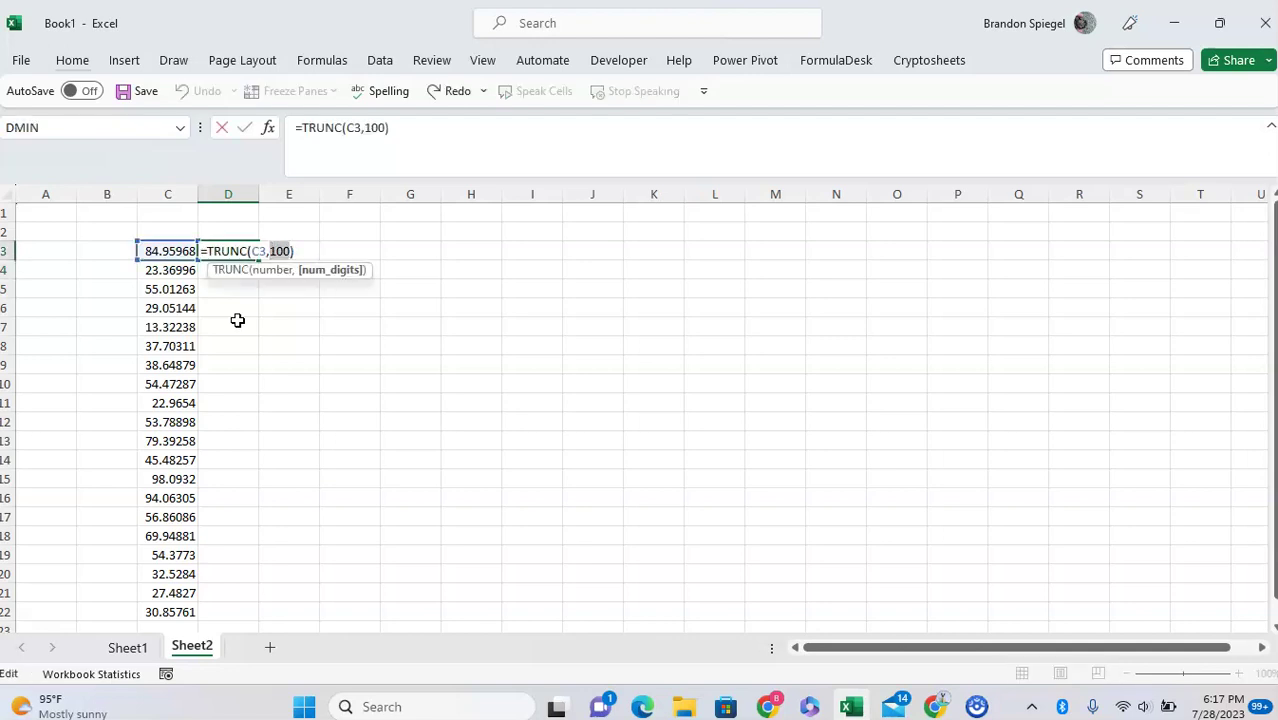
pyautogui.hotkey('shift', 'Tab')
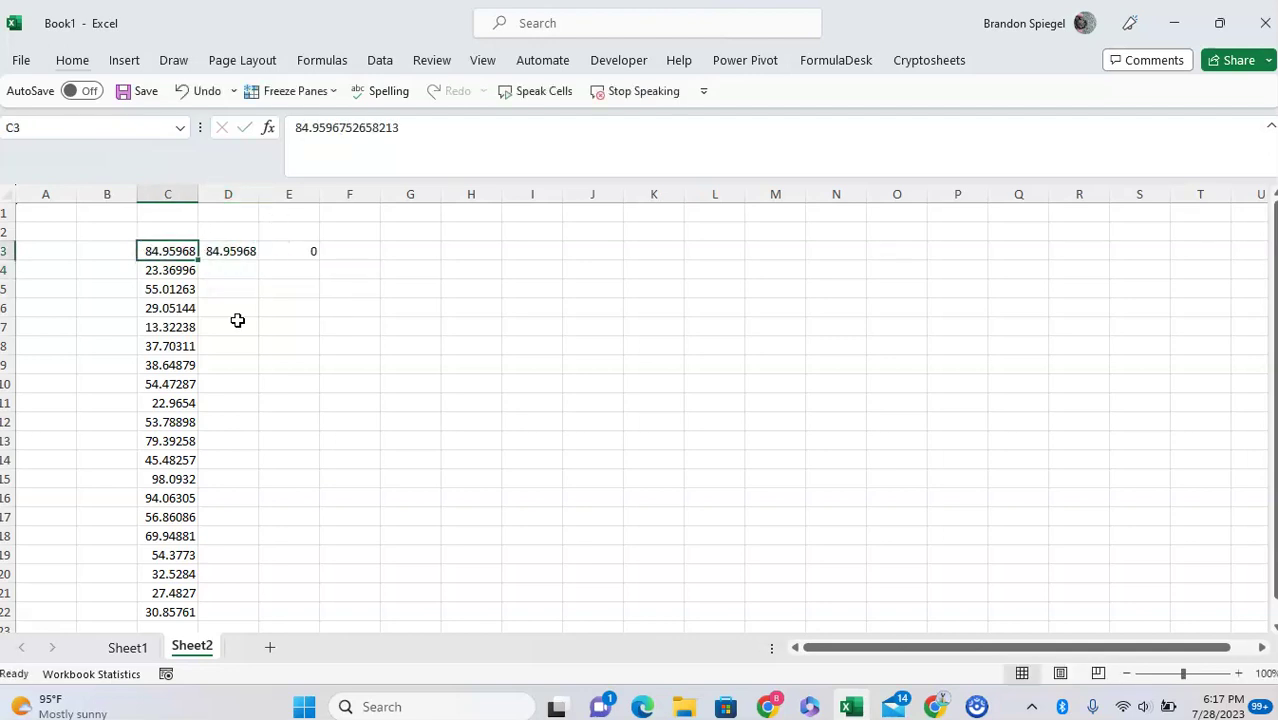
pyautogui.hotkey('ctrl', 'z')
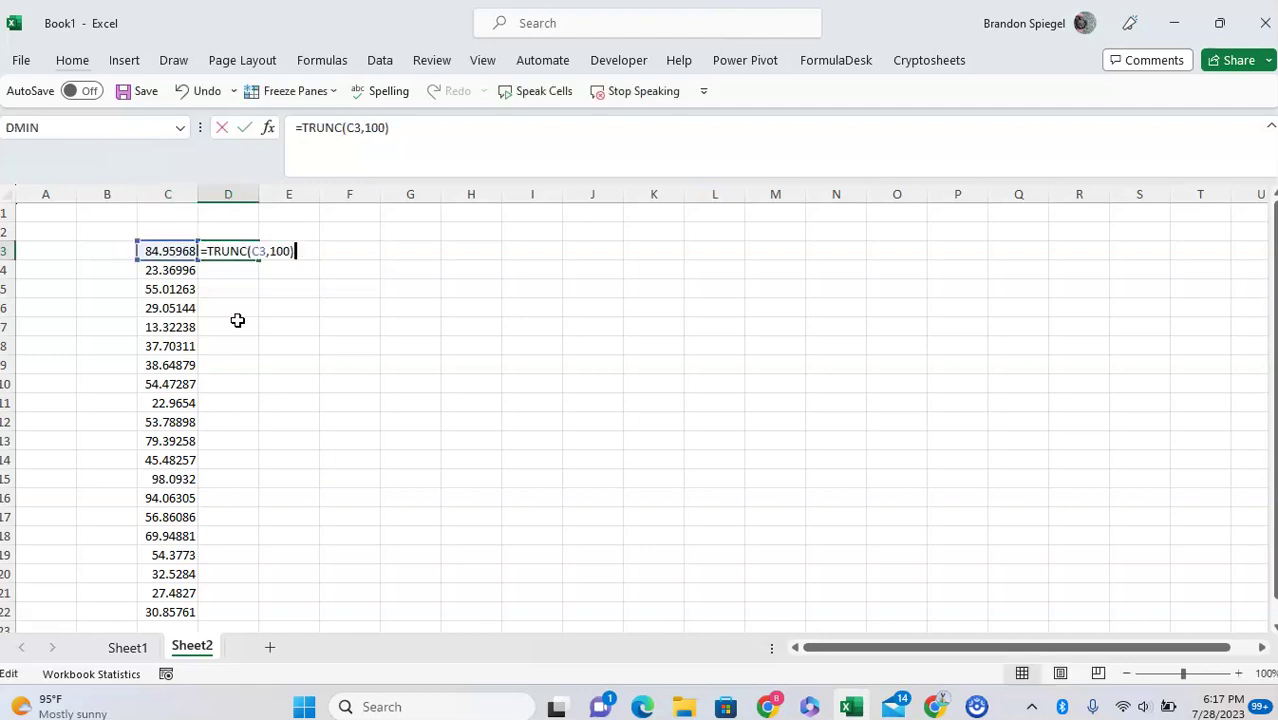
pyautogui.hotkey('ctrl', 'Return')
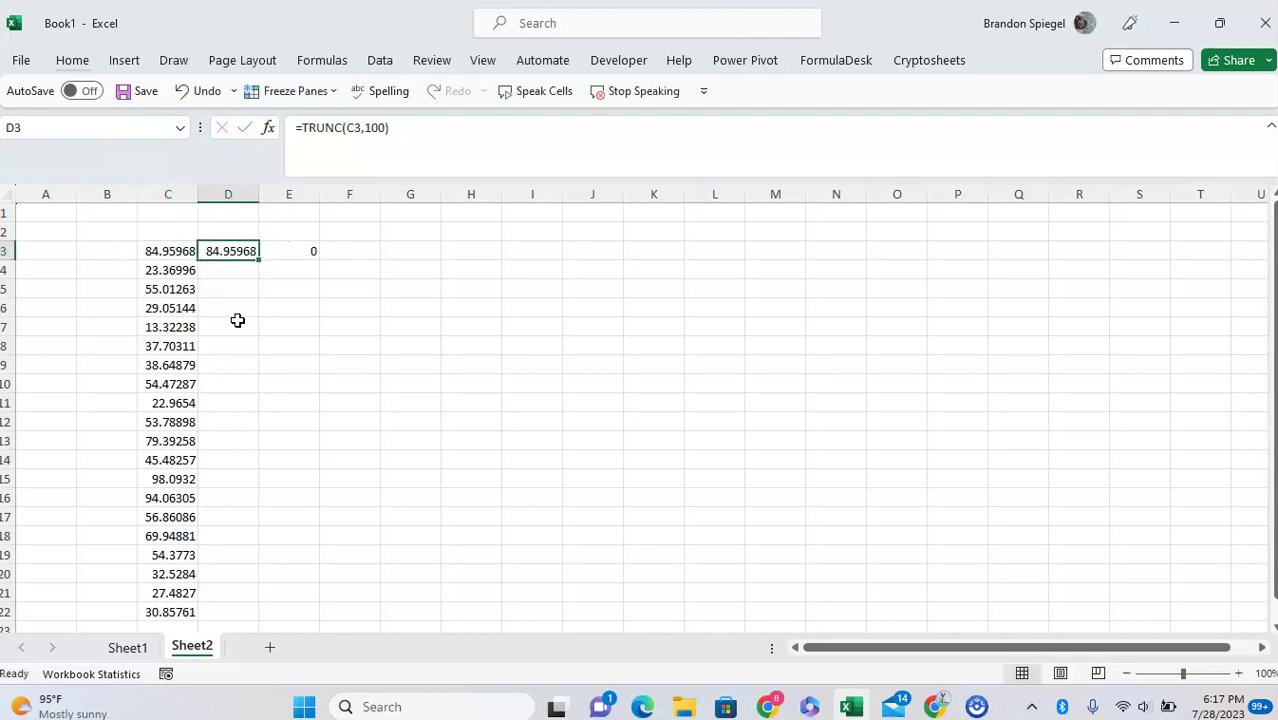
pyautogui.hotkey('ctrl', 'z')
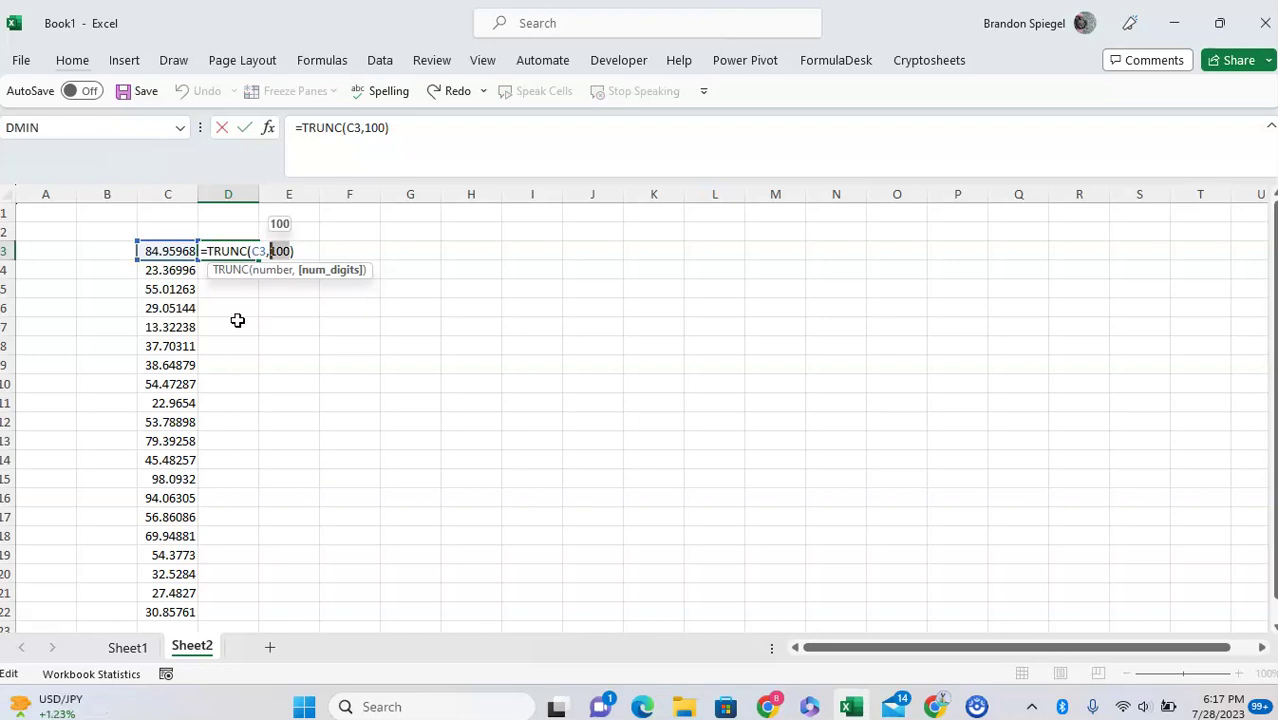
pyautogui.write('2')
pyautogui.press('Return')
pyautogui.press('Up')
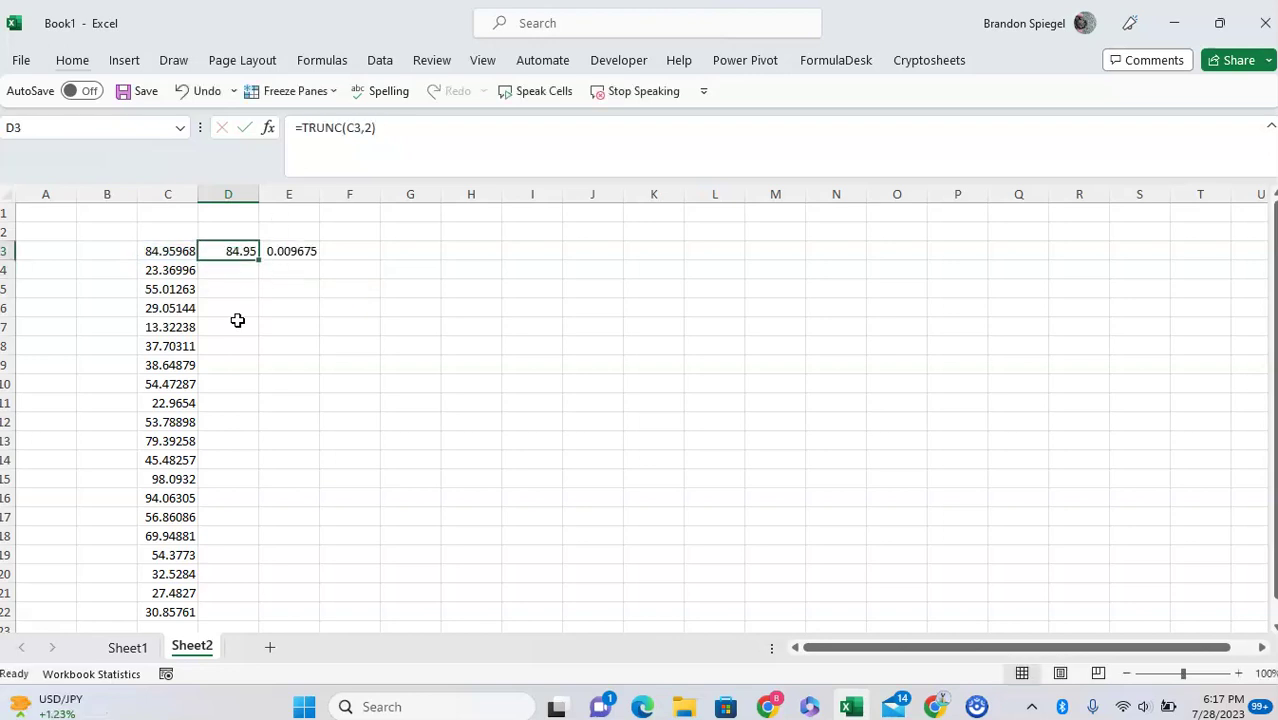
pyautogui.hotkey('shift', 'Right')
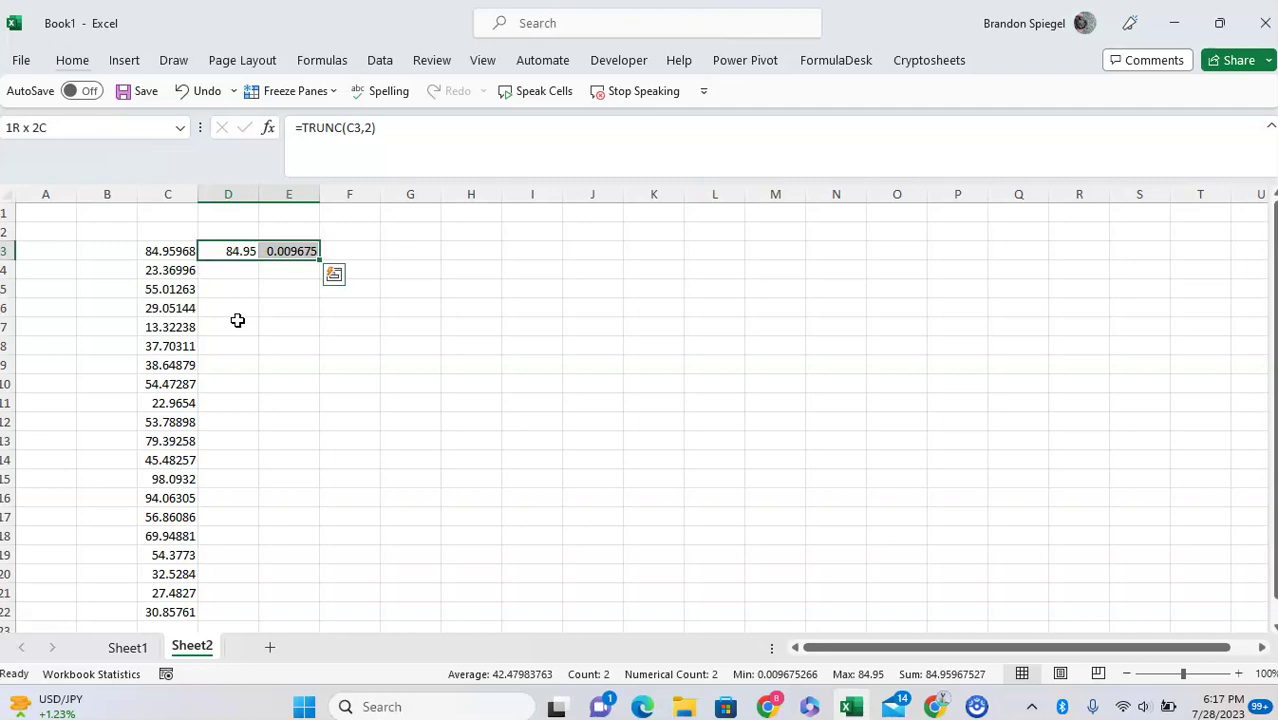
# Enter the header 'Trunc' in D2.
pyautogui.hotkey('shift', 'Left')
pyautogui.press('Up')
pyautogui.write('Tr')
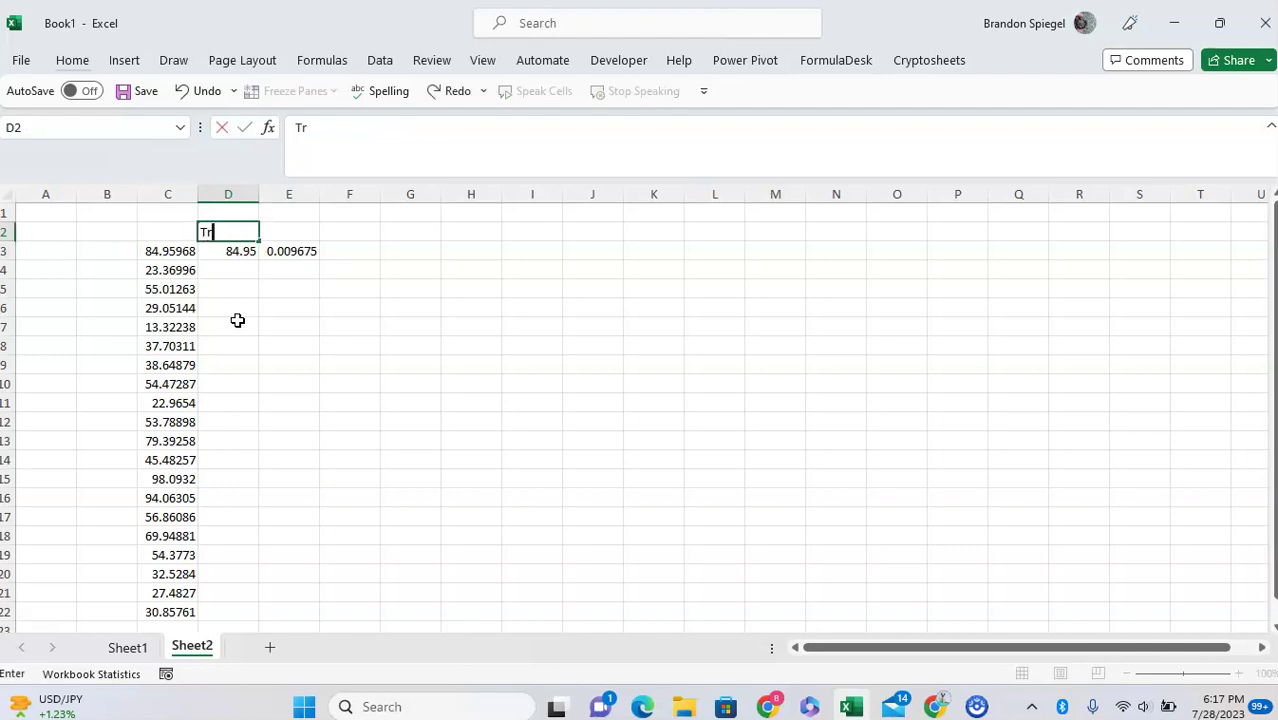
pyautogui.write('unc')
pyautogui.press('Return')
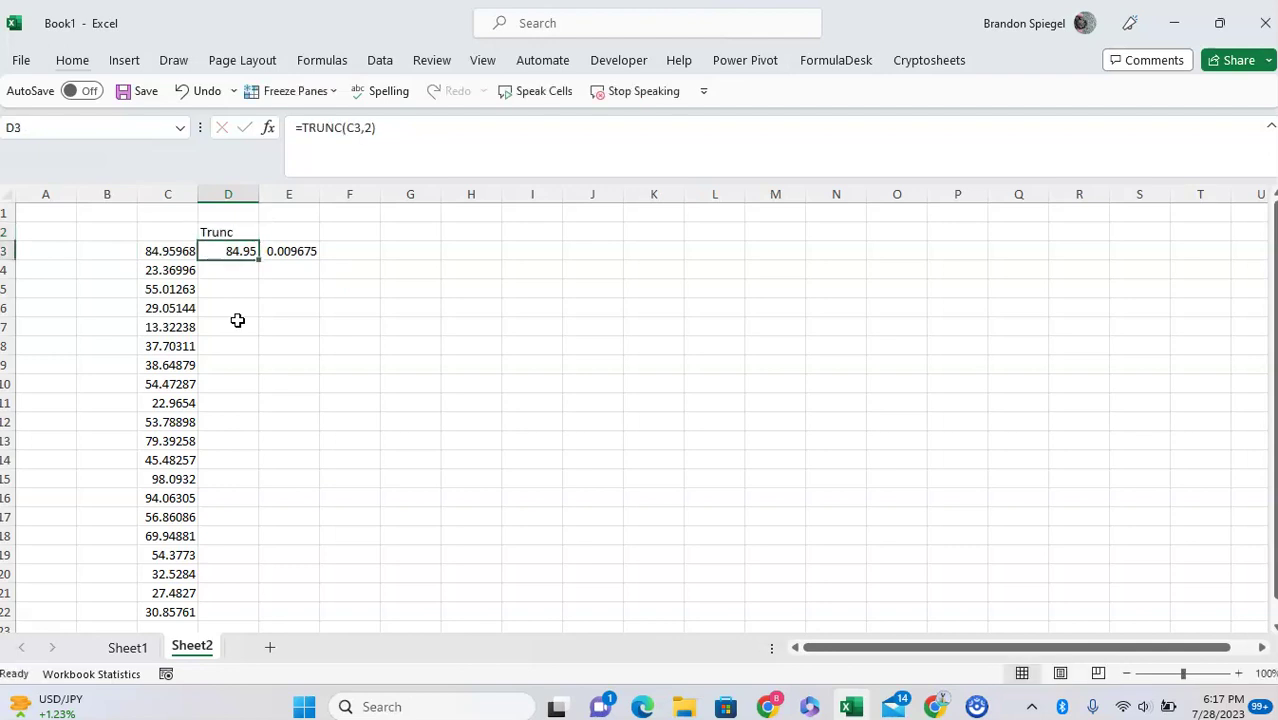
pyautogui.press('Right')
pyautogui.press('Left')
# Enter 'Difference between Data and Trunc' in E2 and autofit column E.
pyautogui.press('Up')
pyautogui.press('Right')
pyautogui.write('D')
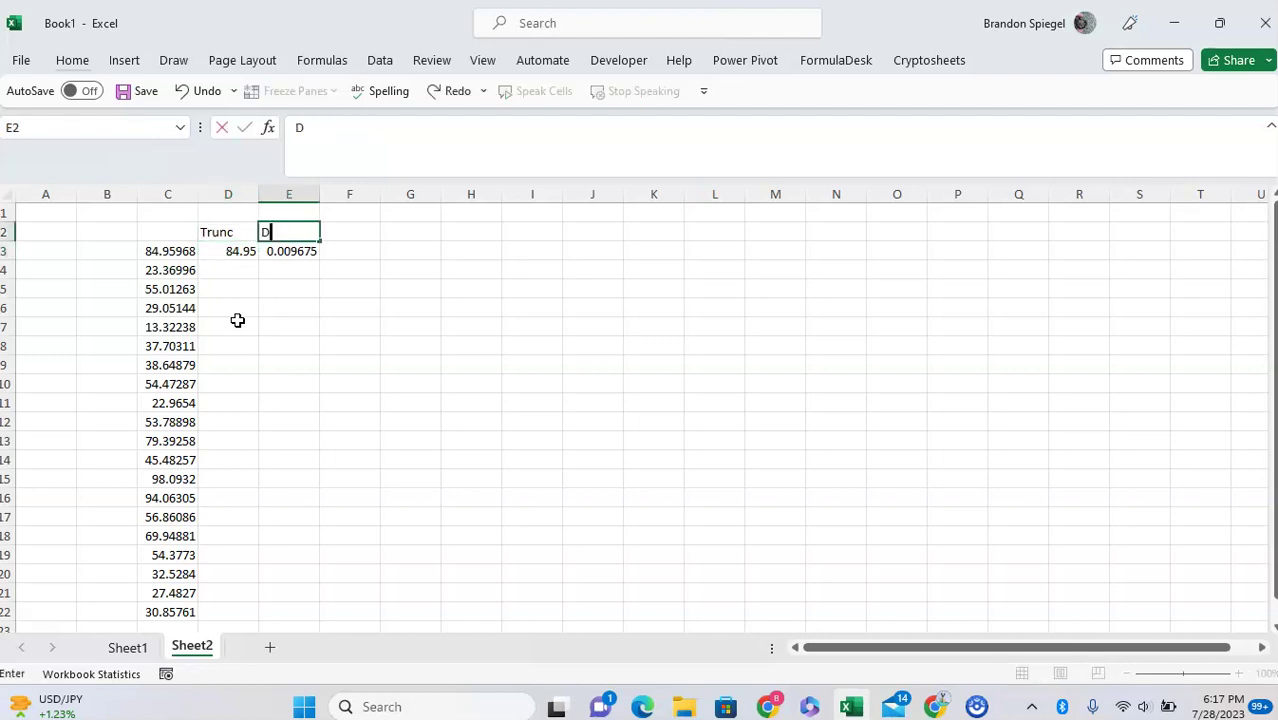
pyautogui.write('ifference between Data and Trunc')
pyautogui.hotkey('ctrl', 'Return')
pyautogui.hotkey('alt', 'h')
pyautogui.press('o')
pyautogui.press('i')
# Add headers 'Round' in F2 and 'Difference Between Data and Round' in G2.
pyautogui.press('Right')
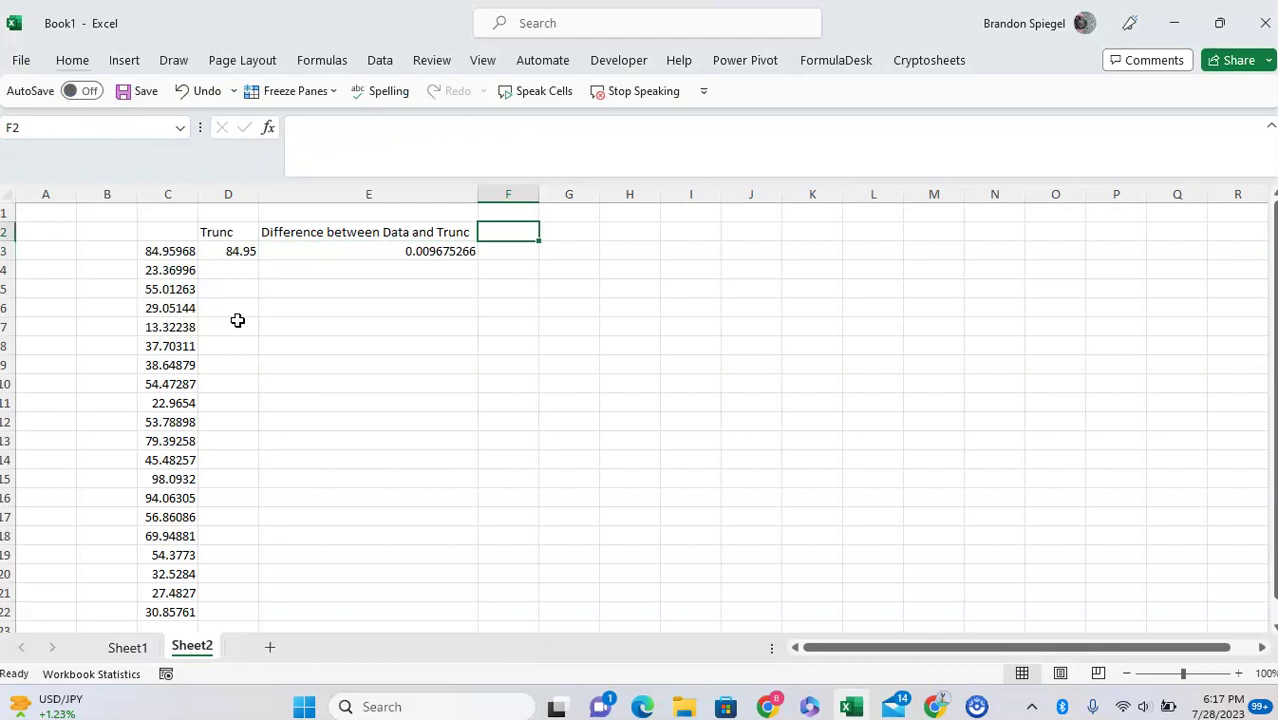
pyautogui.write('Round')
pyautogui.press('Tab')
pyautogui.write('Difference B')
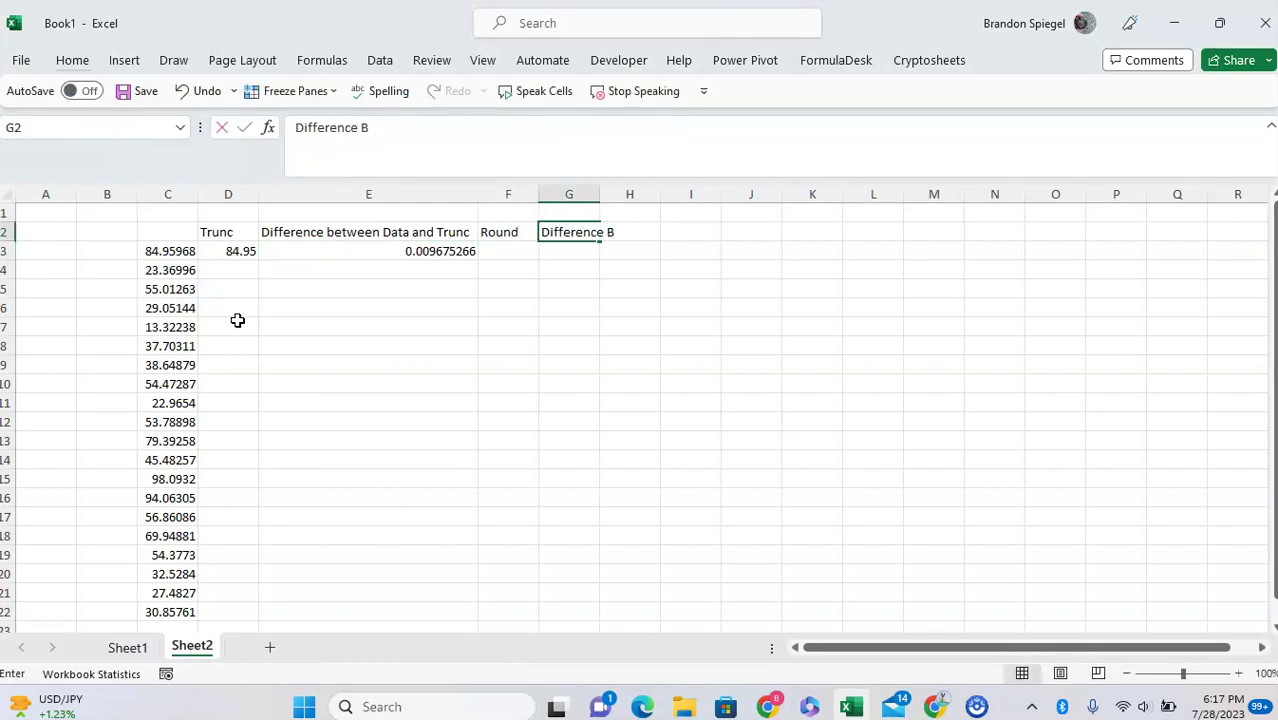
pyautogui.write('etween Round')
pyautogui.press('BackSpace')
pyautogui.press('BackSpace')
pyautogui.press('BackSpace')
pyautogui.press('BackSpace')
pyautogui.press('BackSpace')
pyautogui.press('capslock')
pyautogui.write('D')
pyautogui.press('capslock')
pyautogui.write('ata and')
pyautogui.press('capslock')
pyautogui.write('R')
pyautogui.press('capslock')
pyautogui.write('ound')
pyautogui.press('Return')
# Select the D2:G2 headers and autofit columns D to G.
pyautogui.press('Left')
pyautogui.press('Up')
pyautogui.press('Left')
pyautogui.press('Left')
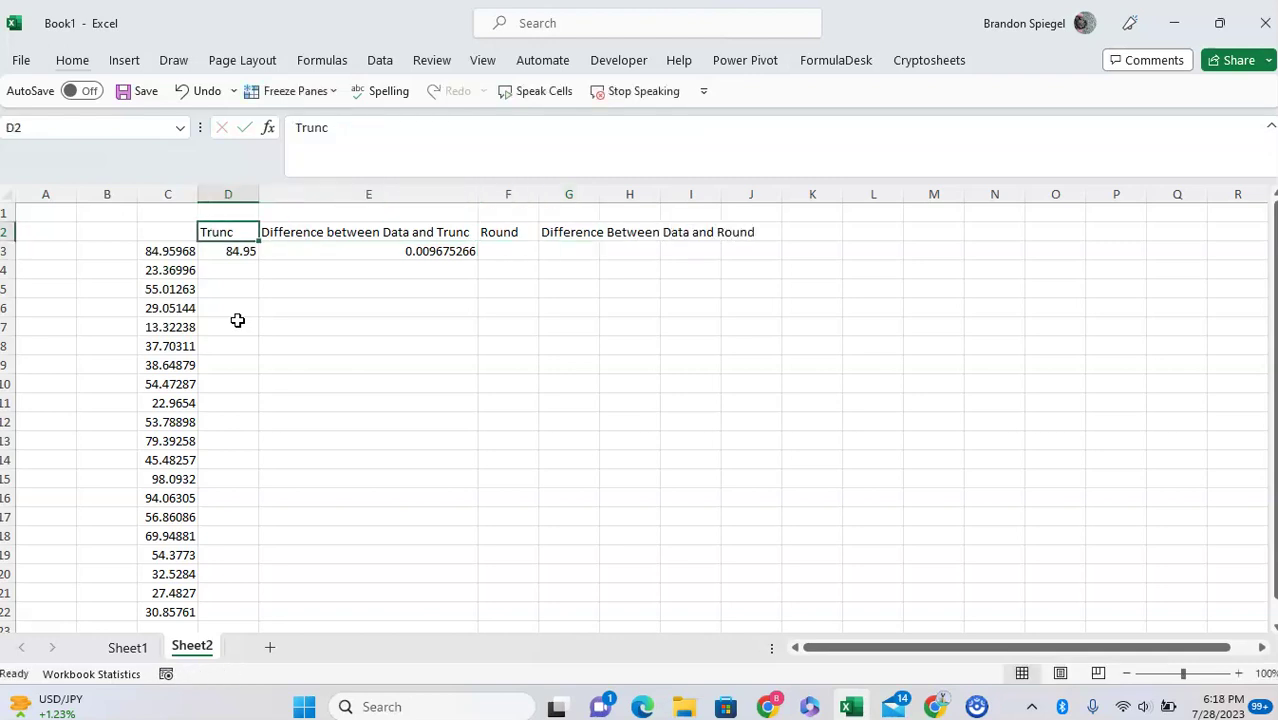
pyautogui.hotkey('shift', 'Right')
pyautogui.hotkey('shift', 'Right')
pyautogui.hotkey('shift', 'Right')
pyautogui.press('alt')
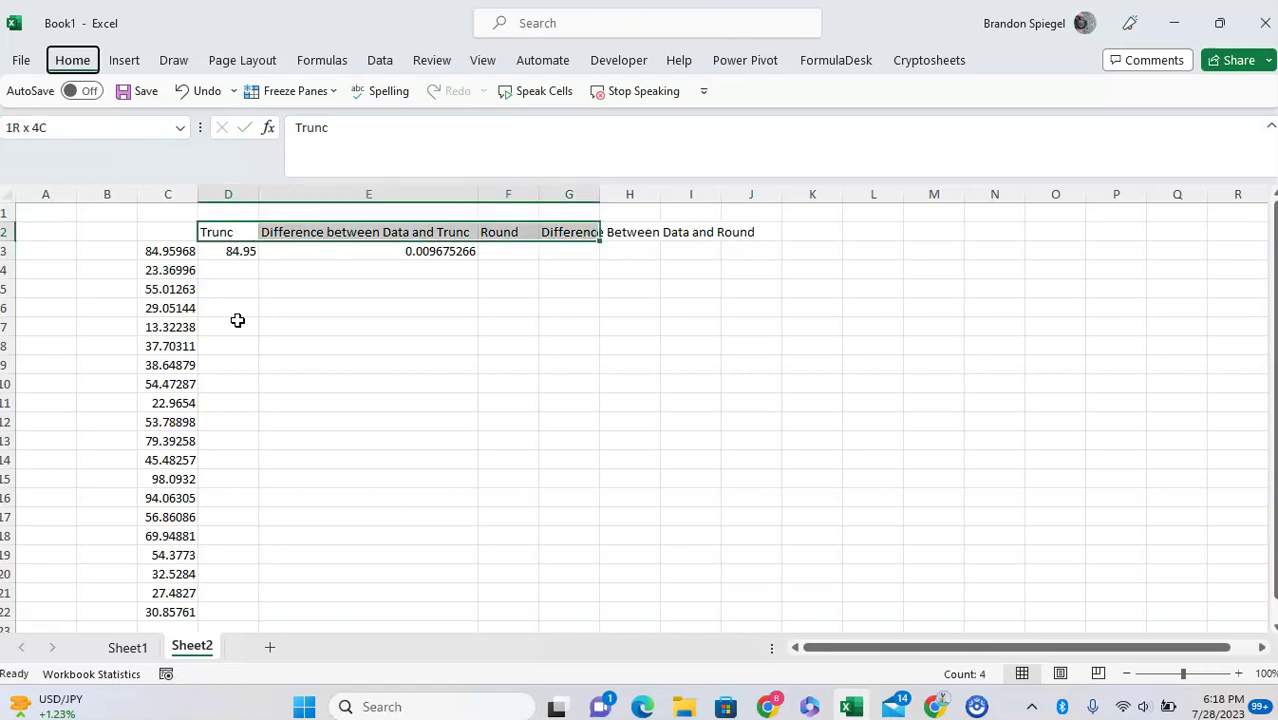
pyautogui.press('h')
pyautogui.press('o')
pyautogui.press('i')
# Centre the headers and row 3 results in D2:G3.
pyautogui.hotkey('shift', 'Down')
pyautogui.press('alt')
pyautogui.press('h')
pyautogui.press('a')
pyautogui.press('c')
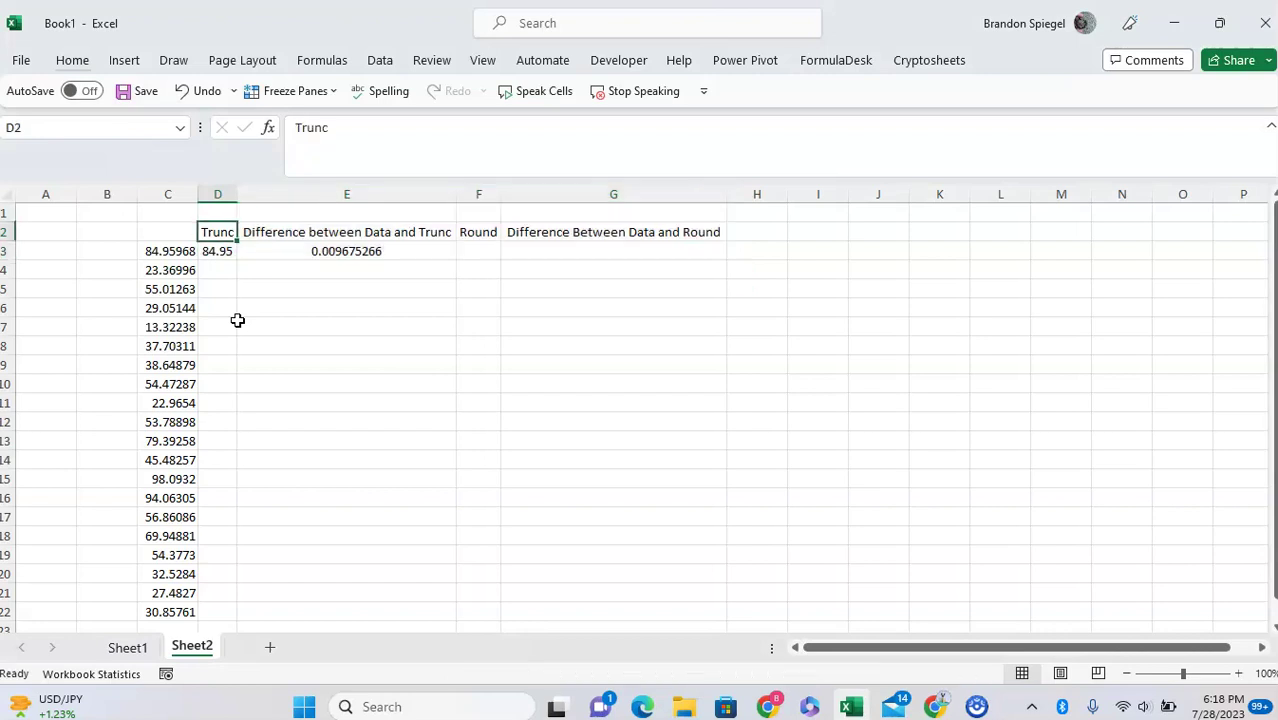
# Review the TRUNC and difference formulas in D3 and E3, then go to F3.
pyautogui.press('Down')
pyautogui.press('Right')
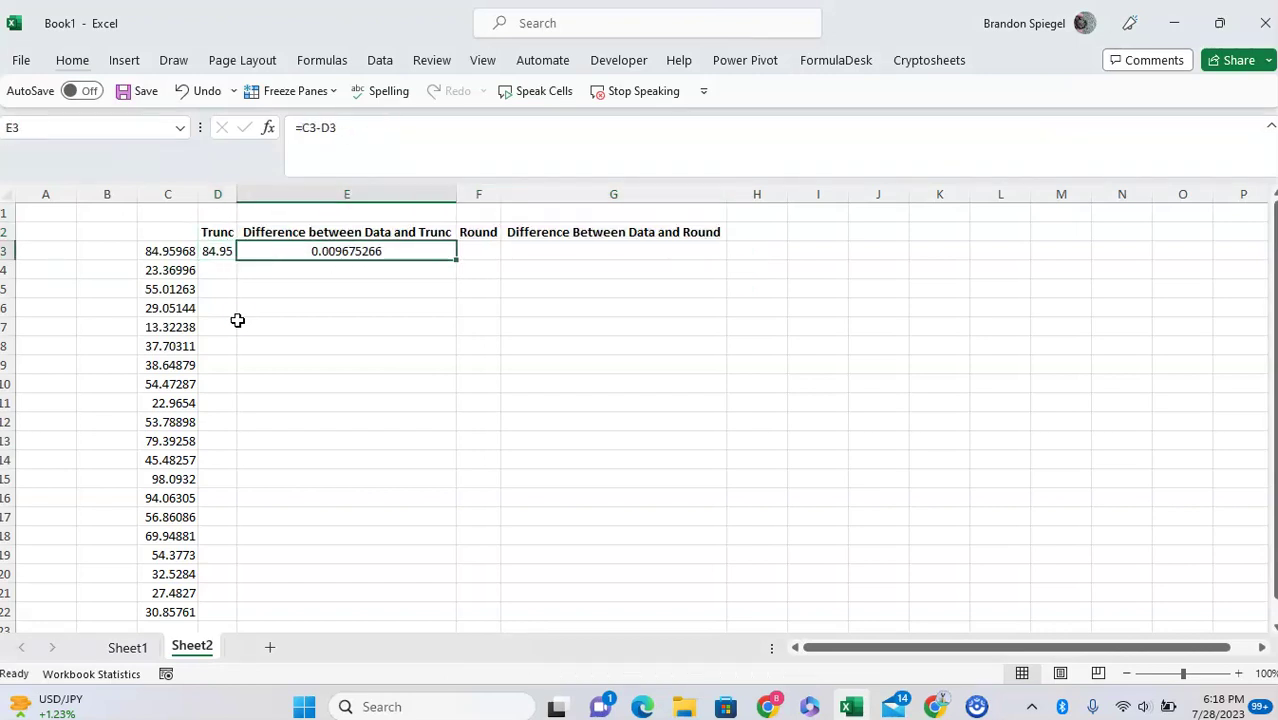
pyautogui.press('Left')
pyautogui.press('F2')
pyautogui.press('Escape')
pyautogui.press('Right')
pyautogui.press('Right')
pyautogui.press('F2')
# Enter =ROUND(C3,2) in F3 using autocomplete, returning 84.96.
pyautogui.press('Escape')
pyautogui.write('=roun')
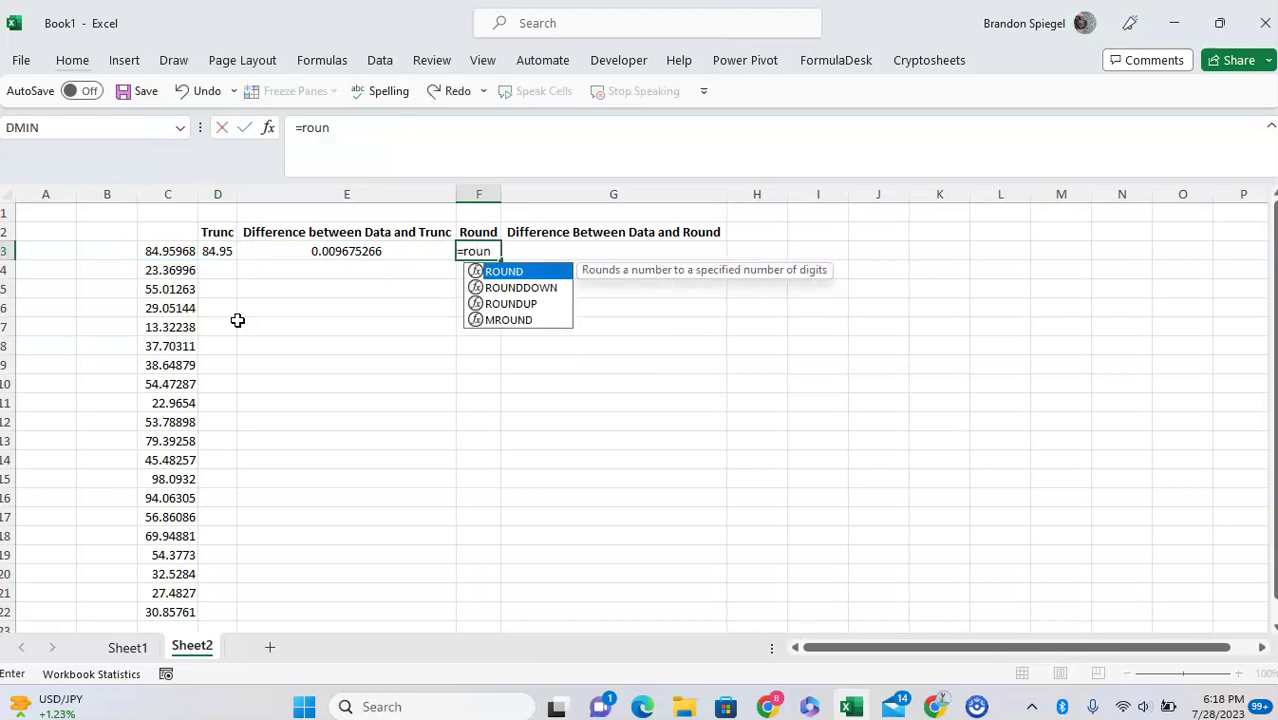
pyautogui.press('Tab')
pyautogui.press('Left')
pyautogui.press('Left')
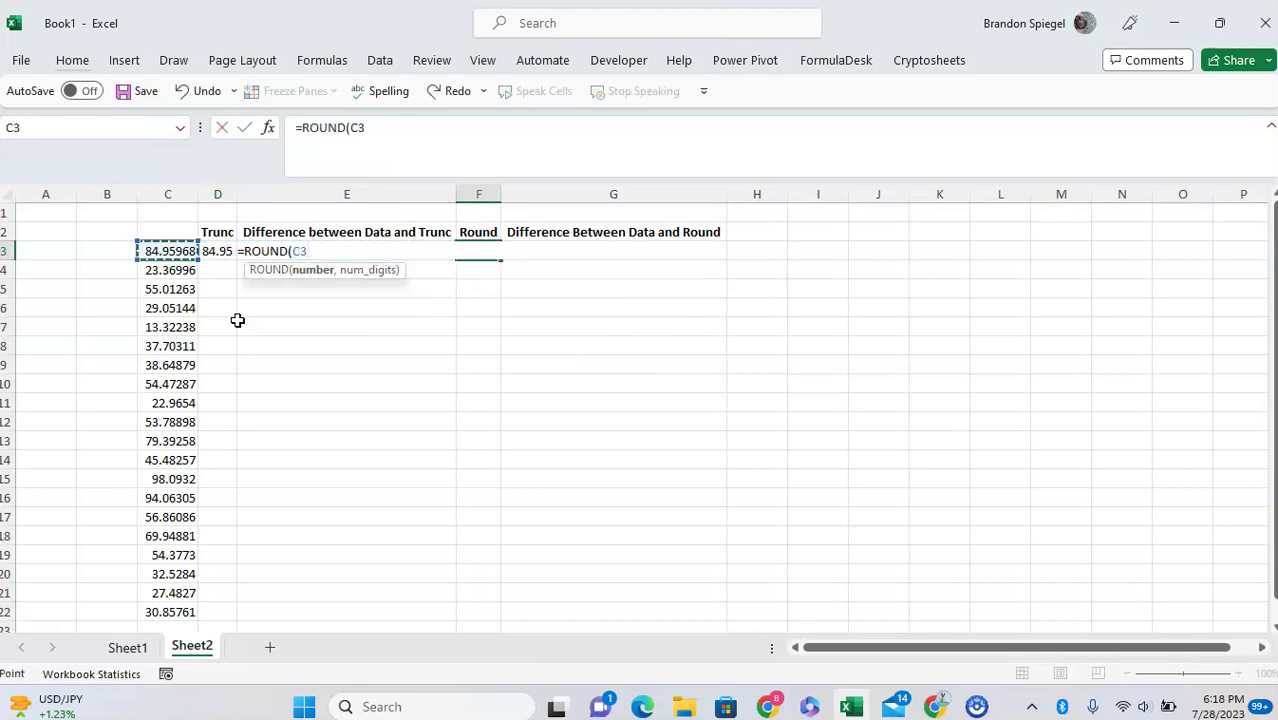
pyautogui.write(',2)')
pyautogui.press('Return')
# Compare F3's ROUND formula with the TRUNC formula in D3.
pyautogui.press('Up')
pyautogui.press('Left')
pyautogui.press('Left')
pyautogui.press('Right')
pyautogui.press('Right')
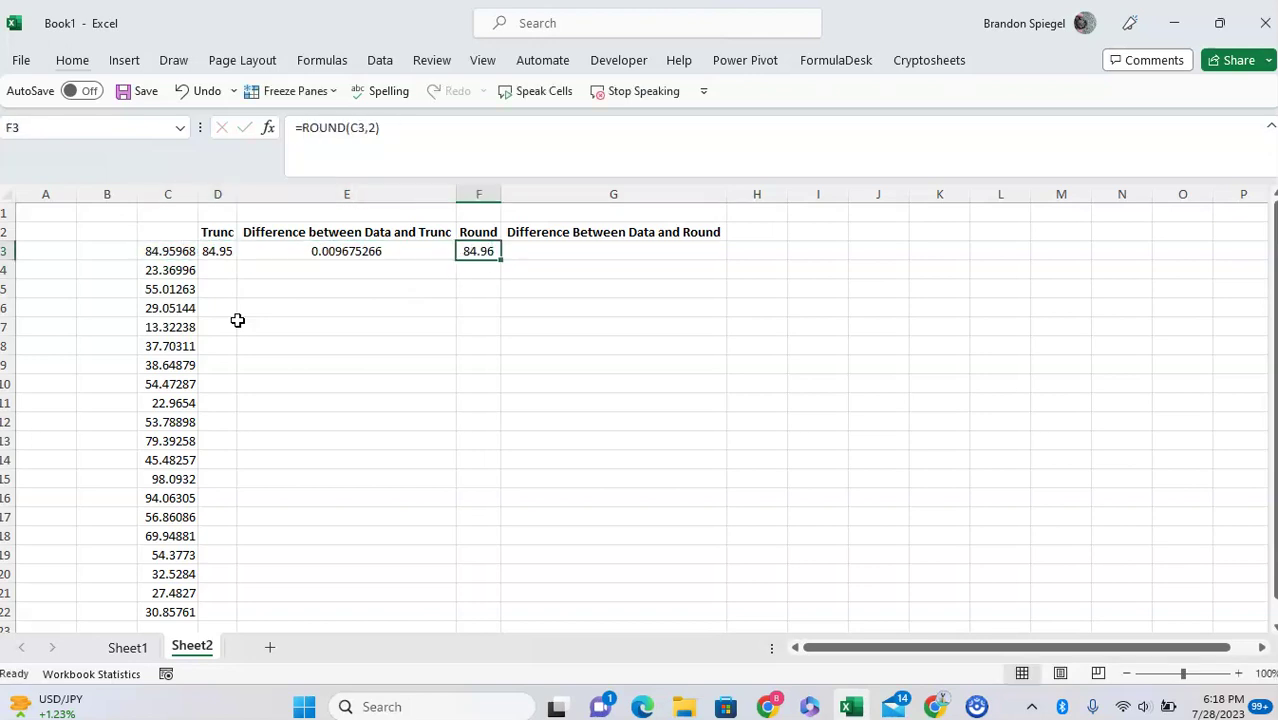
pyautogui.press('F2')
pyautogui.press('Escape')
pyautogui.press('Left')
pyautogui.press('Left')
pyautogui.press('Left')
pyautogui.press('Right')
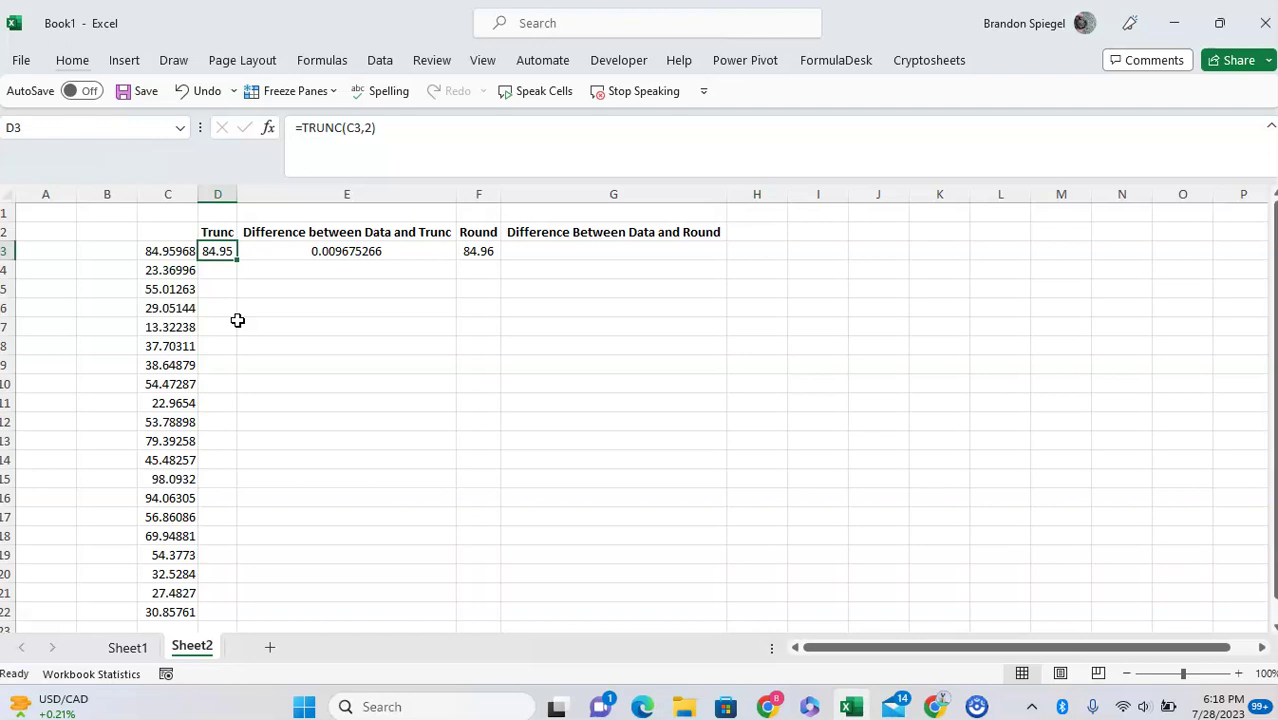
# Copy the TRUNC formula from D3 down through D22.
pyautogui.hotkey('ctrl', 'c')
pyautogui.hotkey('shift', 'Down')
pyautogui.hotkey('shift', 'Down')
pyautogui.hotkey('shift', 'Down')
pyautogui.hotkey('shift', 'Down')
pyautogui.hotkey('shift', 'Down')
pyautogui.hotkey('shift', 'Down')
pyautogui.hotkey('shift', 'Down')
pyautogui.hotkey('shift', 'Down')
pyautogui.hotkey('shift', 'Down')
pyautogui.hotkey('shift', 'Down')
pyautogui.hotkey('shift', 'Down')
pyautogui.hotkey('shift', 'Down')
pyautogui.hotkey('shift', 'Down')
pyautogui.hotkey('shift', 'Down')
pyautogui.hotkey('shift', 'Down')
pyautogui.hotkey('shift', 'Down')
pyautogui.hotkey('shift', 'Down')
pyautogui.hotkey('shift', 'Down')
pyautogui.hotkey('shift', 'Down')
pyautogui.hotkey('shift', 'Down')
pyautogui.hotkey('shift', 'Up')
pyautogui.hotkey('shift', 'Up')
pyautogui.hotkey('shift', 'Up')
pyautogui.hotkey('shift', 'Up')
pyautogui.hotkey('shift', 'Up')
pyautogui.hotkey('shift', 'Up')
pyautogui.hotkey('shift', 'Up')
pyautogui.hotkey('shift', 'Up')
pyautogui.hotkey('shift', 'Up')
pyautogui.hotkey('shift', 'Up')
pyautogui.hotkey('shift', 'Up')
pyautogui.hotkey('ctrl', 'v')
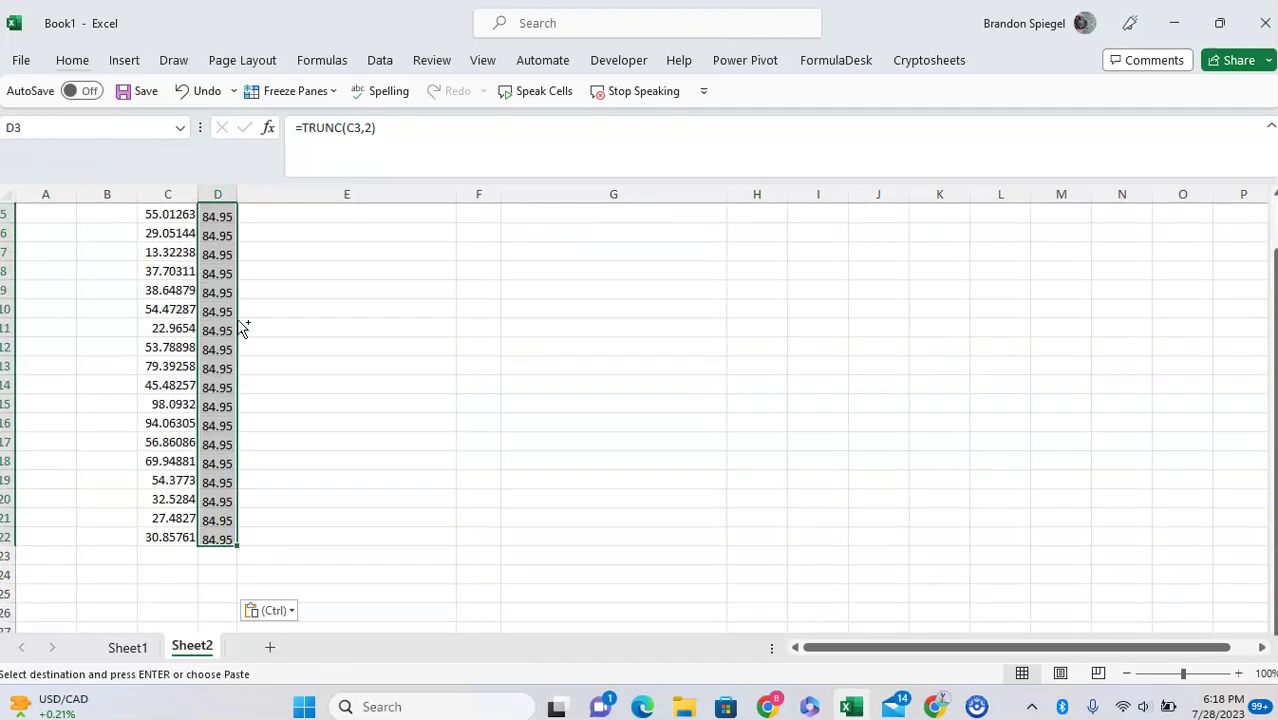
pyautogui.press('Escape')
# Copy the ROUND formula from F3 down through F22.
pyautogui.press('Right')
pyautogui.press('Right')
pyautogui.hotkey('ctrl', 'c')
pyautogui.hotkey('shift', 'Down')
pyautogui.hotkey('shift', 'Up')
pyautogui.hotkey('shift', 'Down')
pyautogui.hotkey('shift', 'Down')
pyautogui.hotkey('shift', 'Down')
pyautogui.hotkey('shift', 'Down')
pyautogui.hotkey('shift', 'Down')
pyautogui.hotkey('shift', 'Down')
pyautogui.hotkey('shift', 'Down')
pyautogui.hotkey('shift', 'Down')
pyautogui.hotkey('shift', 'Down')
pyautogui.hotkey('shift', 'Down')
pyautogui.hotkey('shift', 'Down')
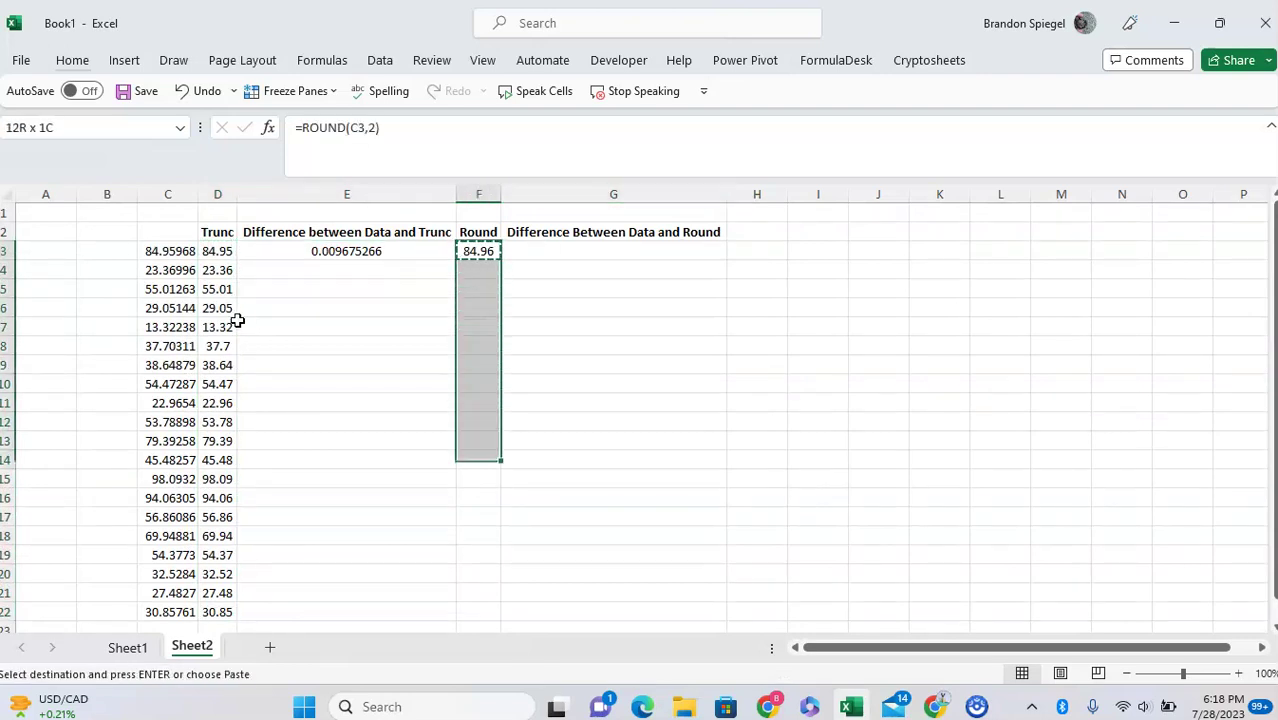
pyautogui.hotkey('shift', 'Down')
pyautogui.hotkey('shift', 'Down')
pyautogui.hotkey('shift', 'Down')
pyautogui.hotkey('shift', 'Down')
pyautogui.hotkey('shift', 'Down')
pyautogui.hotkey('shift', 'Down')
pyautogui.hotkey('shift', 'Down')
pyautogui.hotkey('shift', 'Down')
pyautogui.hotkey('ctrl', 'v')
# Copy the difference formula from E3 down through E22.
pyautogui.press('Left')
pyautogui.hotkey('ctrl', 'c')
pyautogui.hotkey('ctrl', 'c')
pyautogui.hotkey('shift', 'Down')
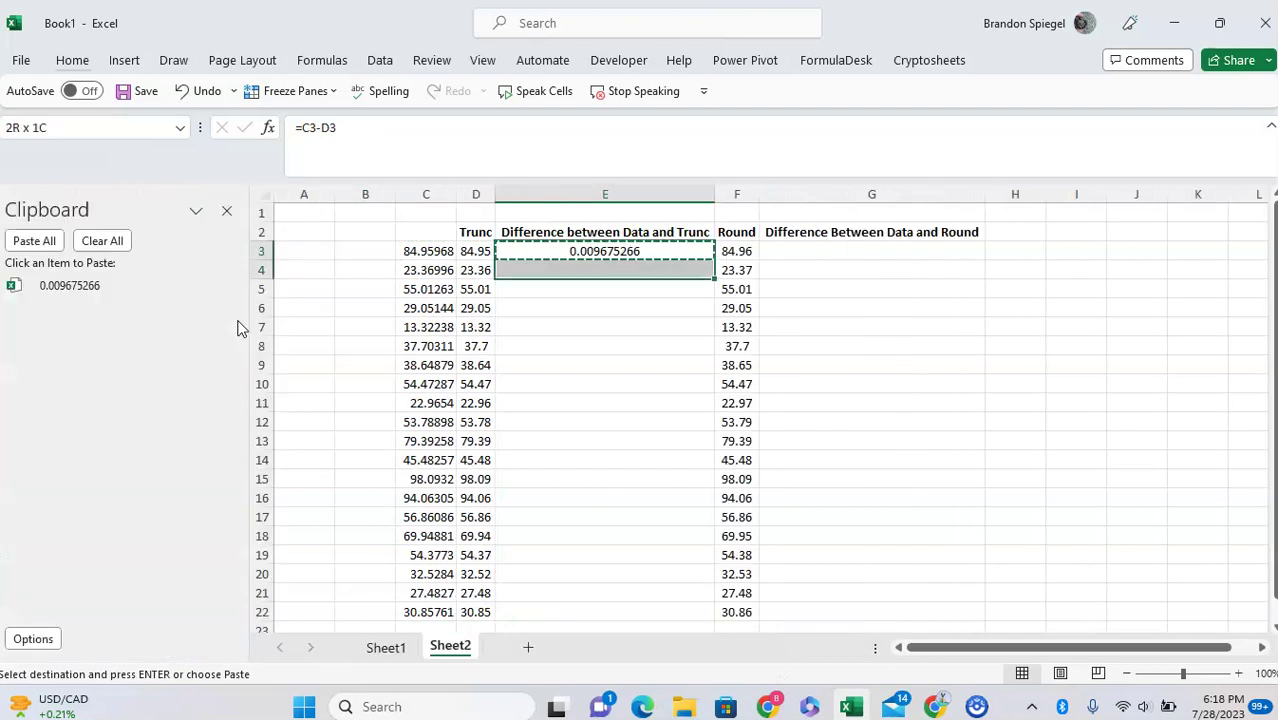
pyautogui.click(228, 211)
pyautogui.press('Escape')
pyautogui.hotkey('shift', 'Up')
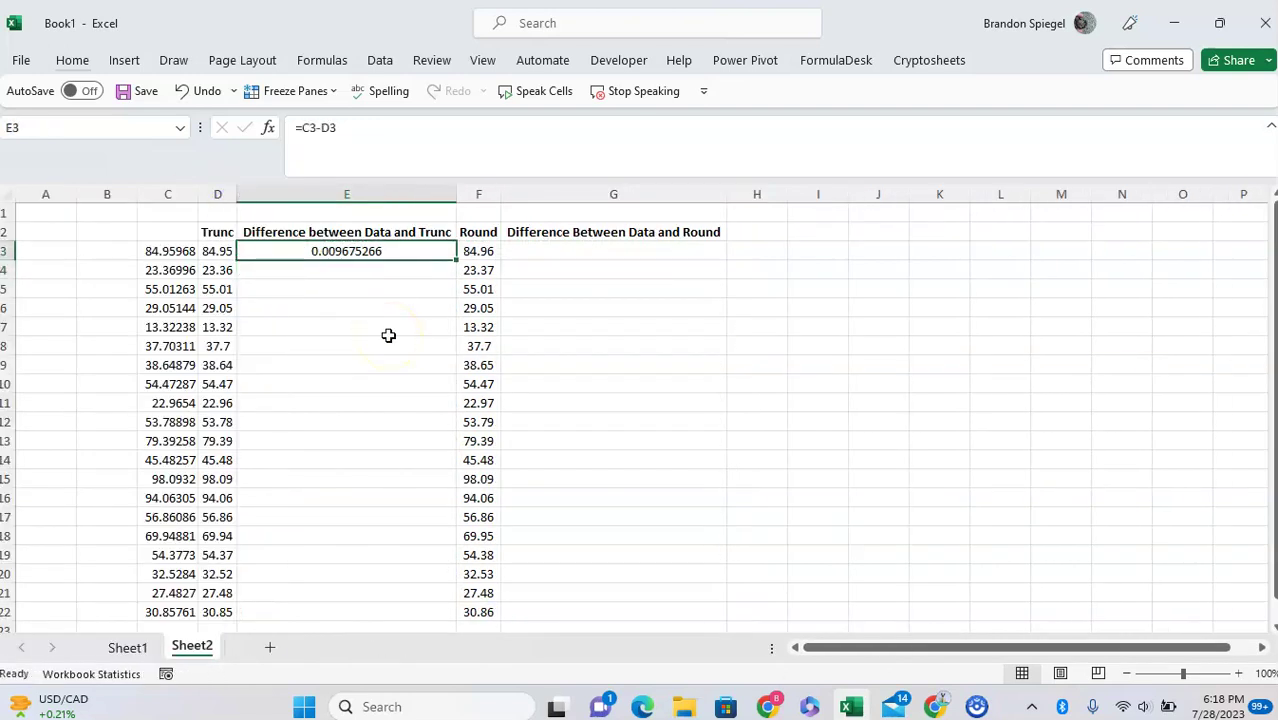
pyautogui.hotkey('ctrl', 'c')
pyautogui.hotkey('shift', 'Down')
pyautogui.hotkey('shift', 'Down')
pyautogui.hotkey('shift', 'Down')
pyautogui.hotkey('shift', 'Down')
pyautogui.hotkey('shift', 'Down')
pyautogui.hotkey('shift', 'Down')
pyautogui.hotkey('shift', 'Down')
pyautogui.hotkey('shift', 'Down')
pyautogui.hotkey('shift', 'Down')
pyautogui.hotkey('shift', 'Down')
pyautogui.hotkey('shift', 'Down')
pyautogui.hotkey('shift', 'Down')
pyautogui.hotkey('shift', 'Down')
pyautogui.hotkey('shift', 'Down')
pyautogui.hotkey('shift', 'Down')
pyautogui.hotkey('shift', 'Down')
pyautogui.hotkey('shift', 'Down')
pyautogui.hotkey('shift', 'Down')
pyautogui.hotkey('shift', 'Down')
pyautogui.hotkey('shift', 'Down')
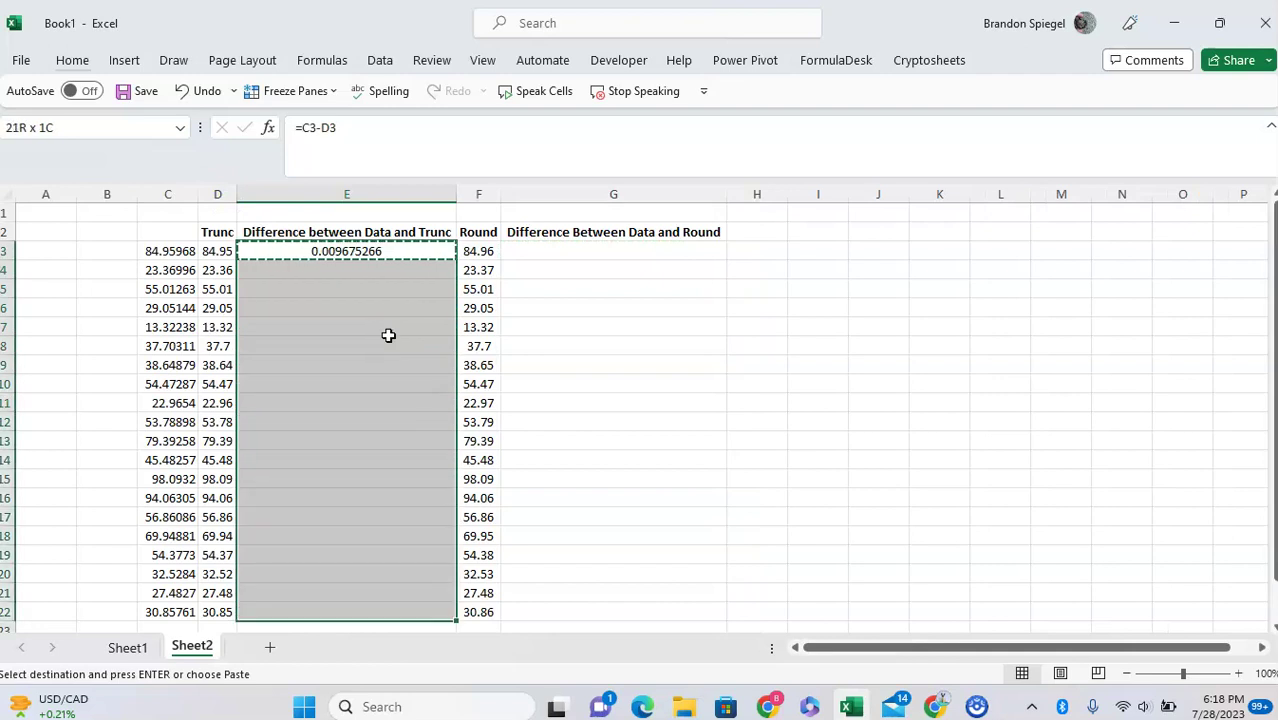
pyautogui.scroll(-1, 388, 335)
pyautogui.hotkey('ctrl', 'v')
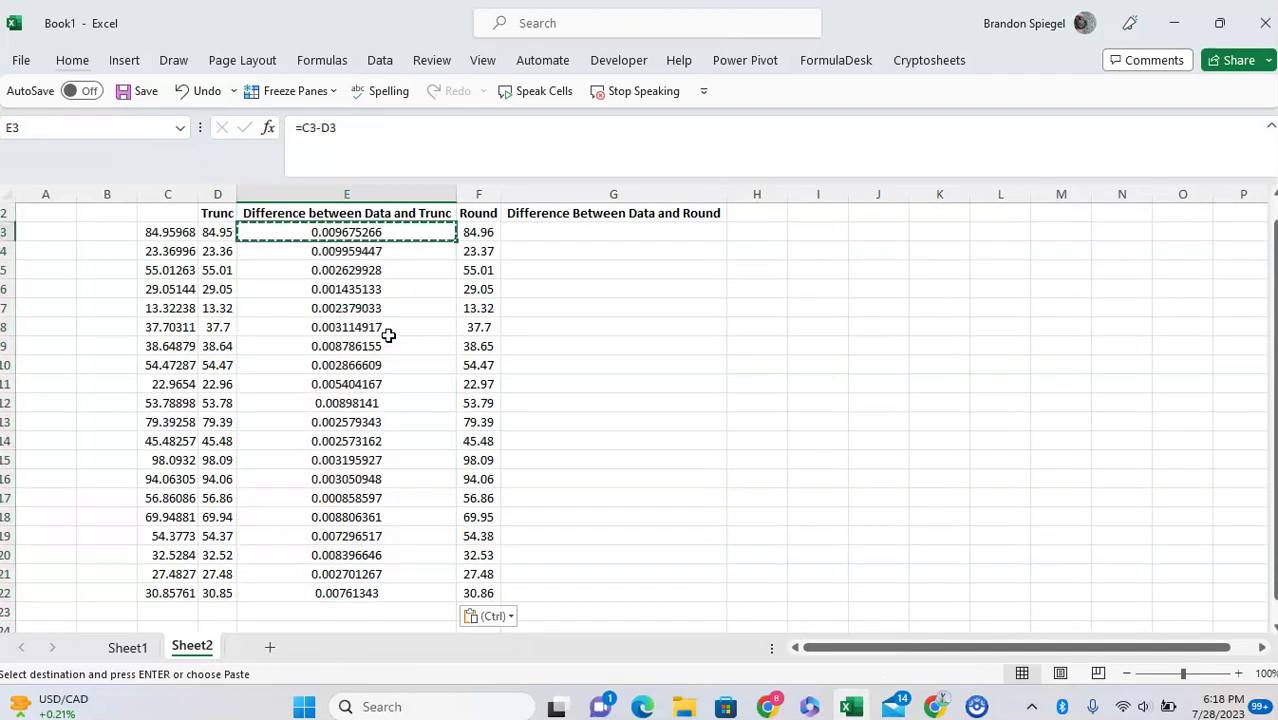
pyautogui.press('Escape')
pyautogui.press('Left')
pyautogui.press('Right')
pyautogui.press('Right')
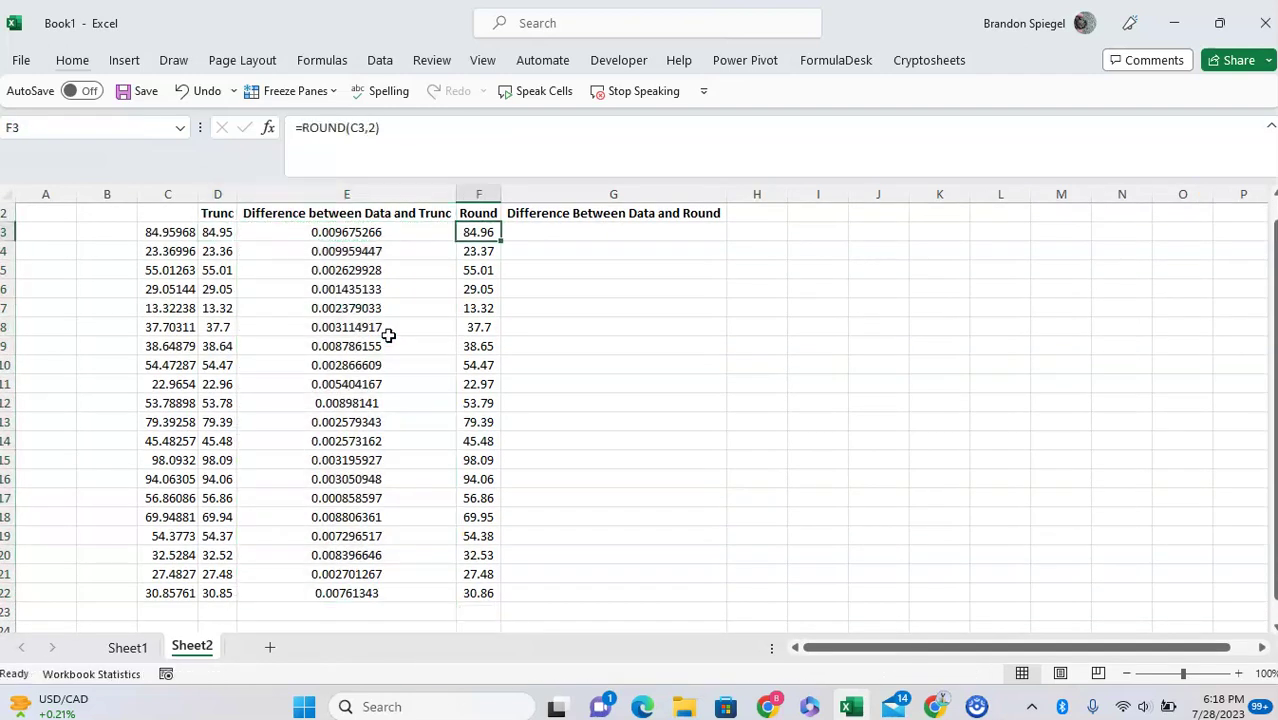
pyautogui.press('Right')
pyautogui.press('Left')
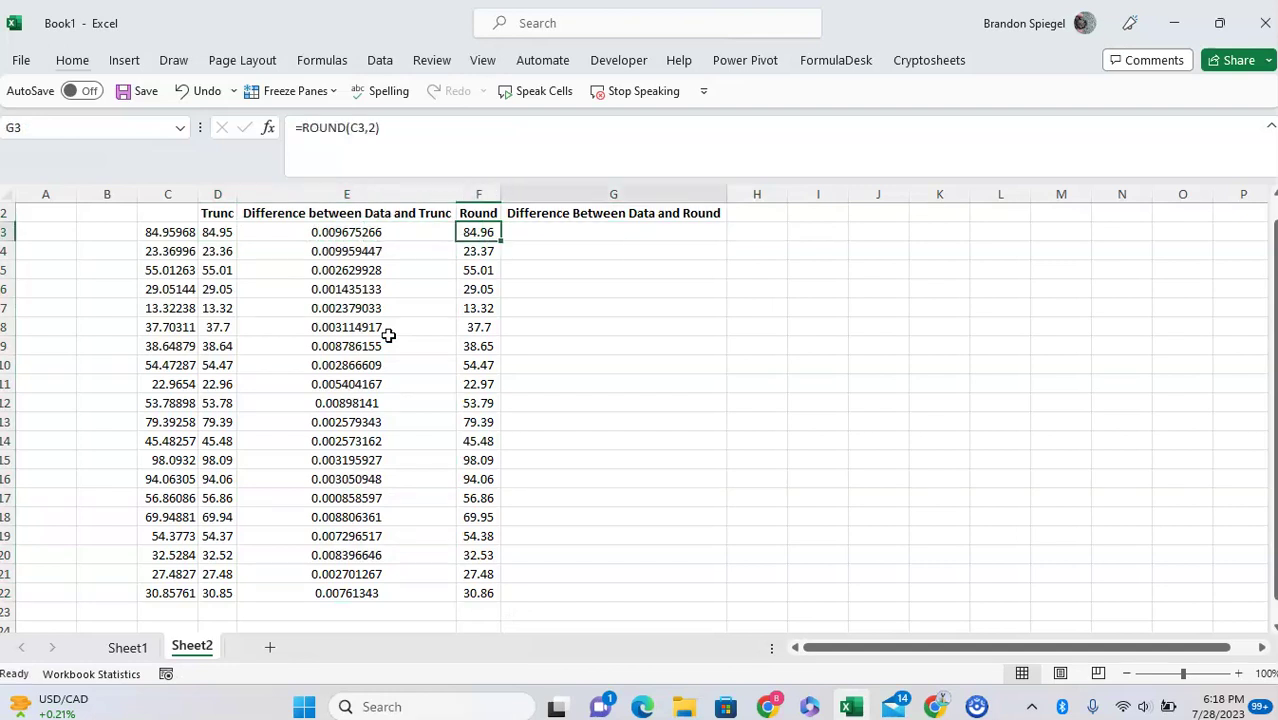
# Enter =C3-F3 in G3 to subtract the rounded value from the data value.
pyautogui.press('Right')
pyautogui.write('=')
pyautogui.press('Left')
pyautogui.press('Left')
pyautogui.press('Left')
pyautogui.press('Left')
pyautogui.write('-')
pyautogui.press('Left')
pyautogui.press('Return')
# Copy the G3 difference formula down column G through row 22.
pyautogui.press('Up')
pyautogui.hotkey('ctrl', 'c')
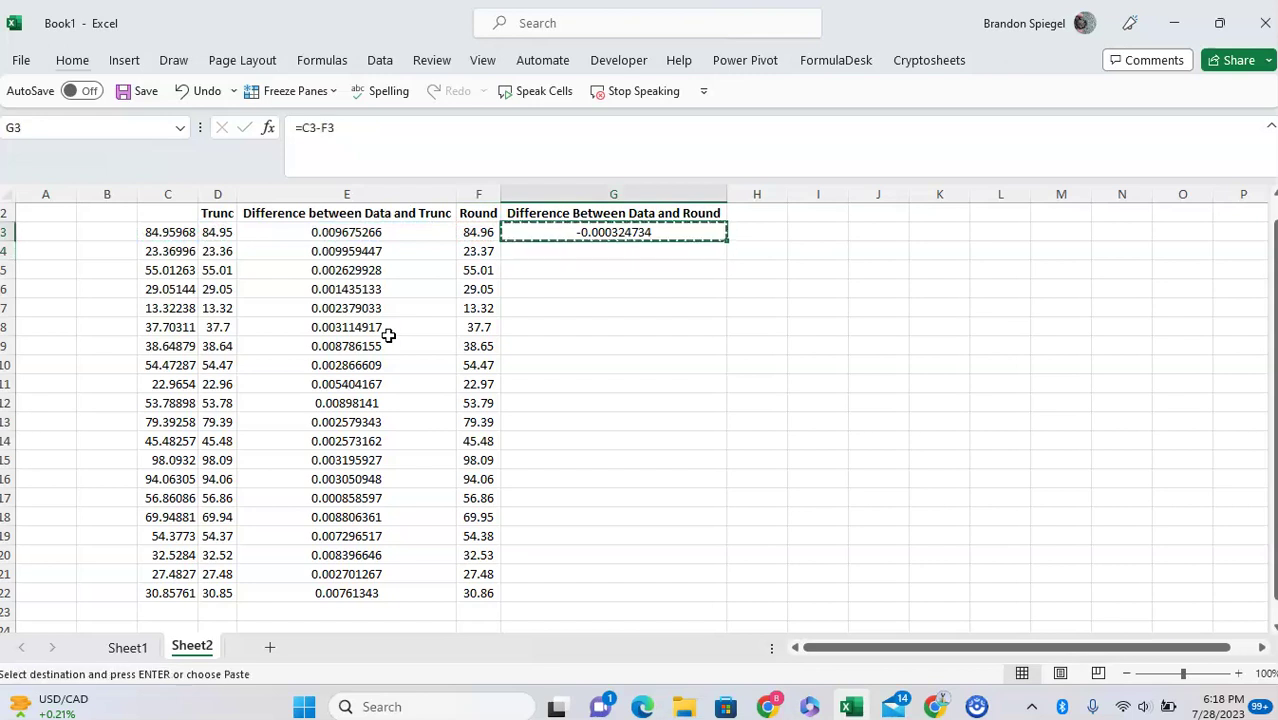
pyautogui.hotkey('shift', 'Down')
pyautogui.hotkey('shift', 'Down')
pyautogui.hotkey('shift', 'Down')
pyautogui.hotkey('shift', 'Down')
pyautogui.hotkey('shift', 'Down')
pyautogui.hotkey('shift', 'Down')
pyautogui.hotkey('shift', 'Down')
pyautogui.hotkey('shift', 'Down')
pyautogui.hotkey('shift', 'Down')
pyautogui.hotkey('shift', 'Down')
pyautogui.hotkey('shift', 'Down')
pyautogui.hotkey('shift', 'Down')
pyautogui.hotkey('shift', 'Down')
pyautogui.hotkey('shift', 'Down')
pyautogui.hotkey('shift', 'Down')
pyautogui.hotkey('shift', 'Down')
pyautogui.hotkey('shift', 'Down')
pyautogui.hotkey('shift', 'Down')
pyautogui.hotkey('shift', 'Down')
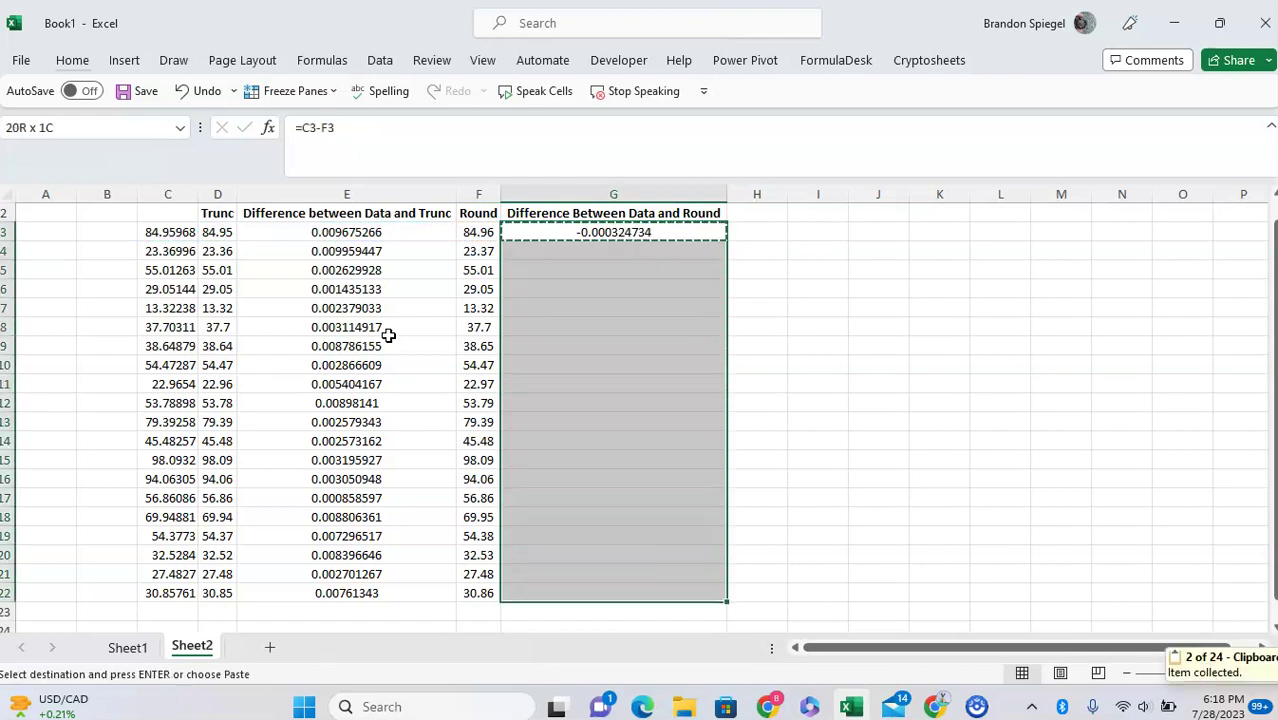
pyautogui.hotkey('ctrl', 'v')
pyautogui.press('Escape')
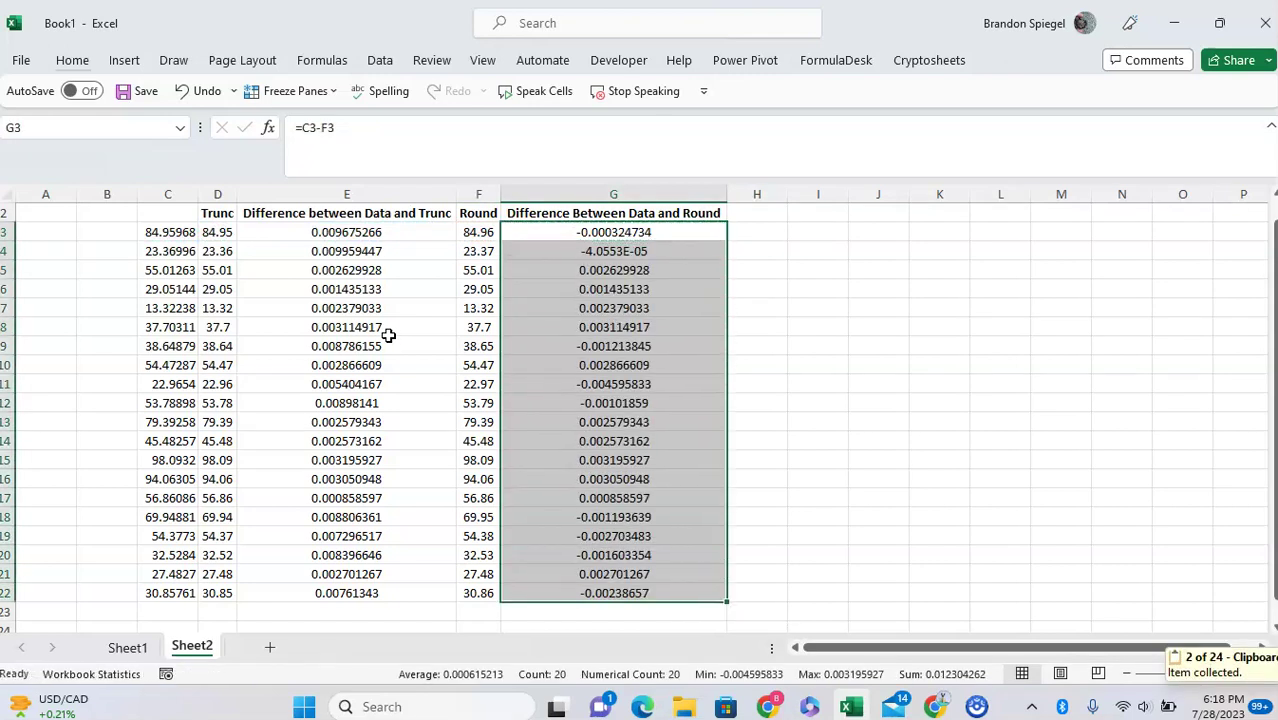
pyautogui.press('Up')
pyautogui.press('Up')
pyautogui.press('Right')
pyautogui.press('Right')
pyautogui.press('Down')
# Type the label 'Total Difference With Trunc' into cell I2.
pyautogui.write('Total b')
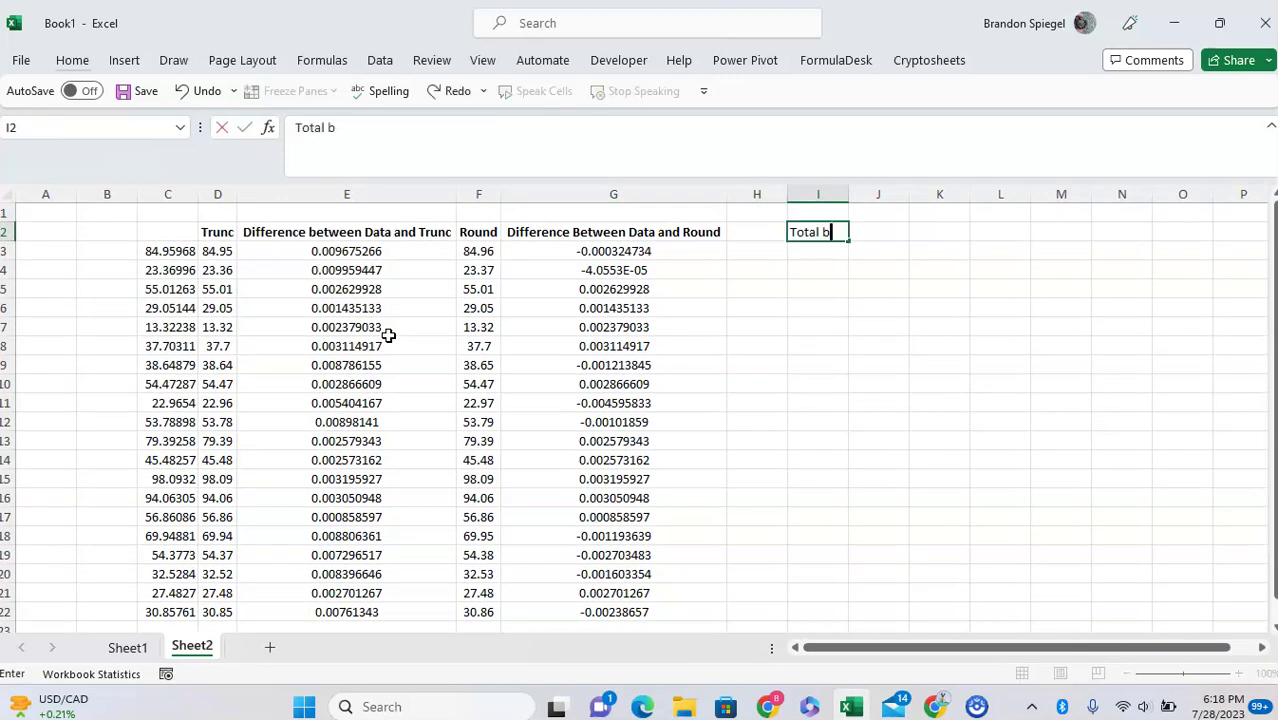
pyautogui.press('BackSpace')
pyautogui.press('capslock')
pyautogui.write('D')
pyautogui.press('capslock')
pyautogui.write('ifference')
pyautogui.press('capslock')
pyautogui.write('W')
pyautogui.press('capslock')
pyautogui.write('ith')
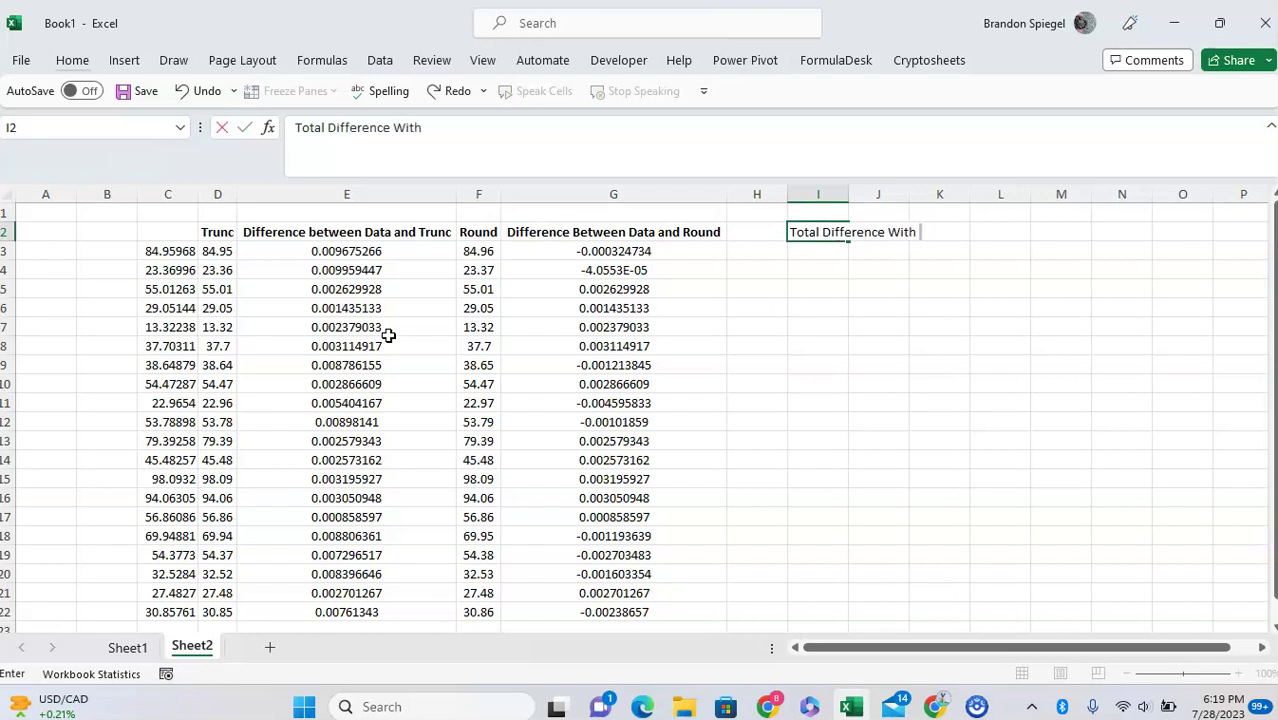
pyautogui.press('capslock')
pyautogui.write('T')
pyautogui.press('capslock')
pyautogui.write('runc')
pyautogui.press('Return')
# Make the I2 label bold and autofit column I to its width.
pyautogui.press('Up')
pyautogui.hotkey('ctrl', 'b')
pyautogui.hotkey('alt', 'h')
pyautogui.press('o')
# Copy the label to I4 and change it to 'Total Difference With Round'.
pyautogui.press('i')
pyautogui.hotkey('ctrl', 'c')
pyautogui.press('Down')
pyautogui.press('Down')
pyautogui.hotkey('ctrl', 'v')
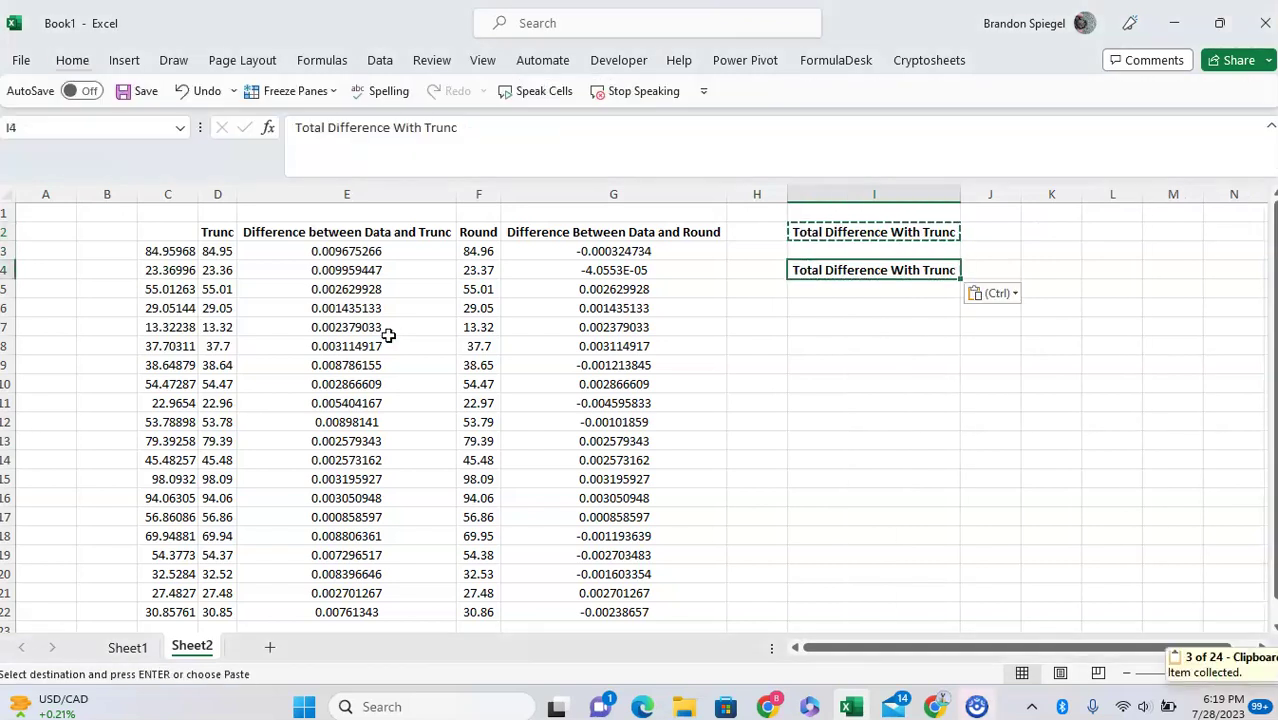
pyautogui.press('Escape')
pyautogui.press('F2')
pyautogui.hotkey('ctrl', 'shift', 'Left')
pyautogui.write('Roun')
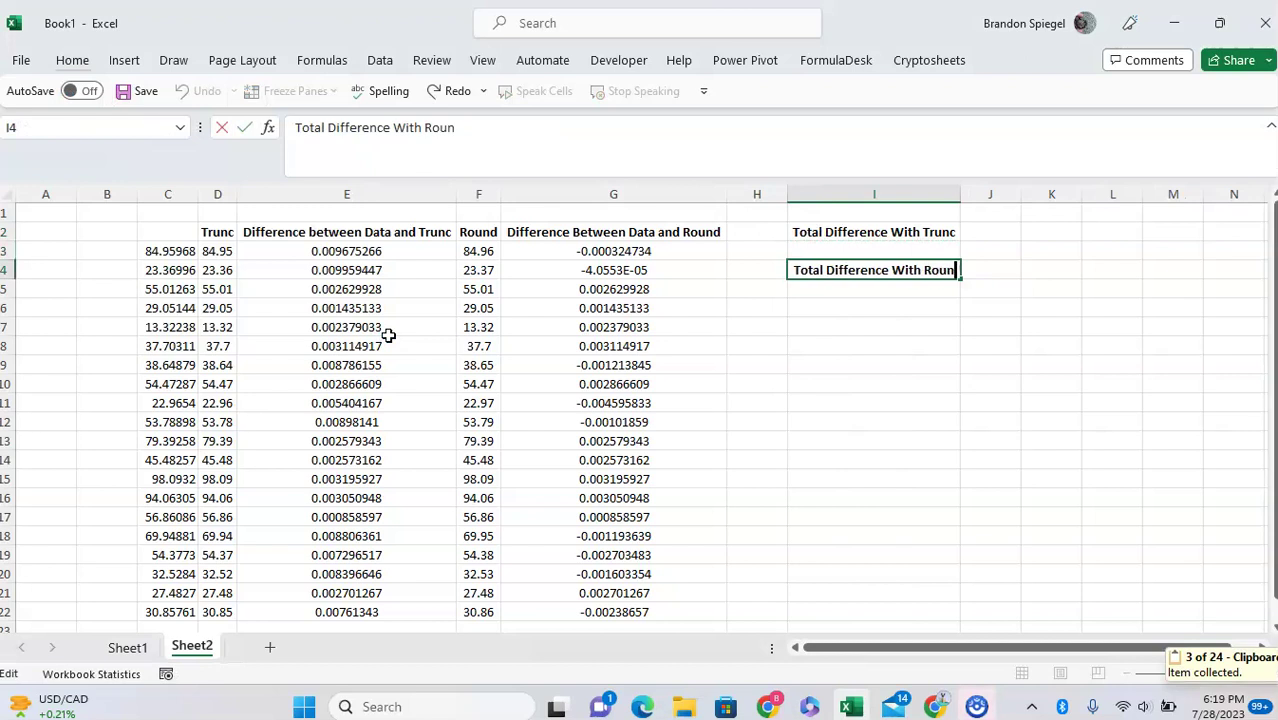
pyautogui.write('d')
pyautogui.press('Return')
pyautogui.press('Up')
pyautogui.press('Up')
# Enter =SUM(E3:E22) in I3, giving the Trunc difference total 0.102304262.
pyautogui.write('=su')
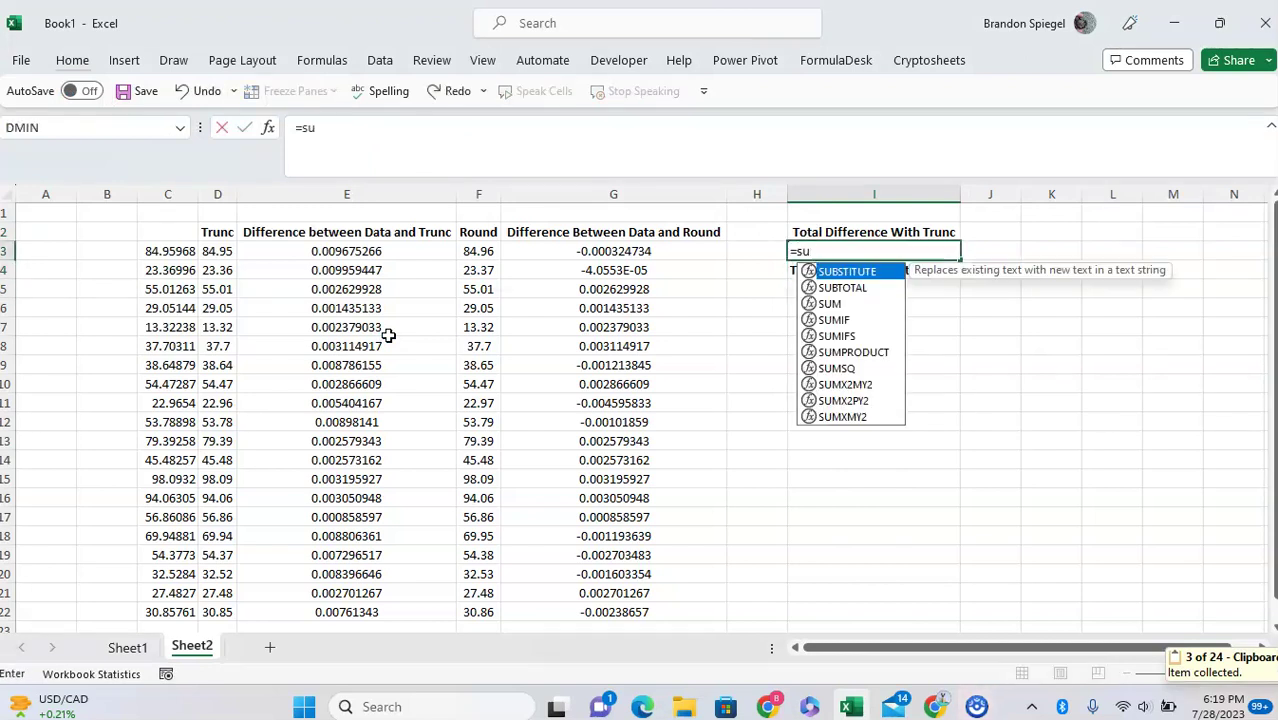
pyautogui.write('m')
pyautogui.press('Tab')
pyautogui.press('Left')
pyautogui.press('Left')
pyautogui.press('Left')
pyautogui.press('Left')
pyautogui.hotkey('ctrl', 'shift', 'Down')
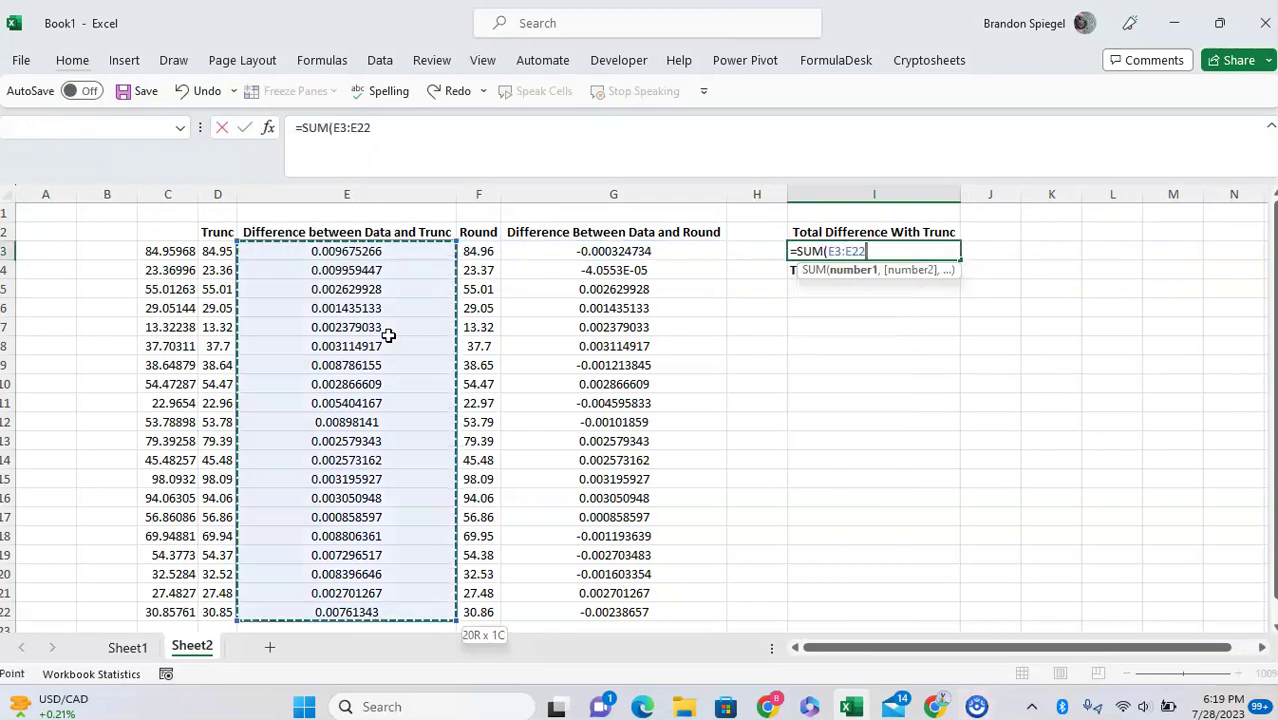
pyautogui.write(')')
pyautogui.press('Return')
pyautogui.press('Up')
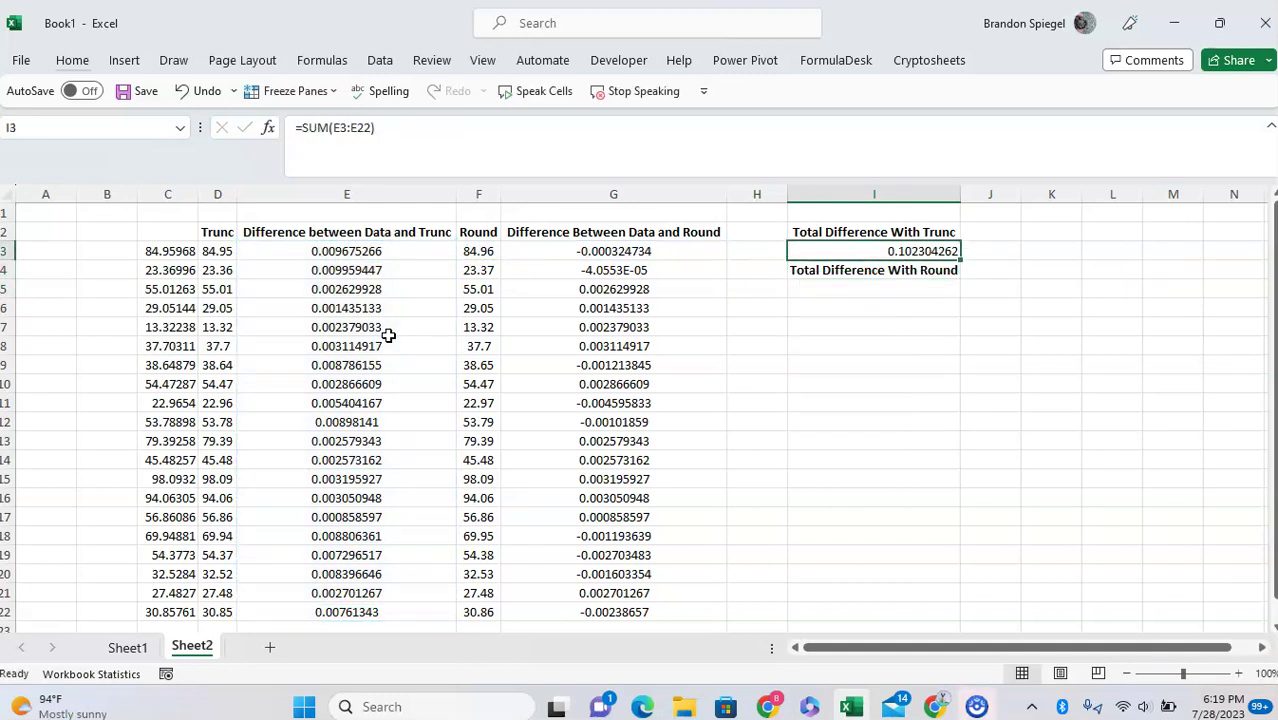
pyautogui.press('F2')
pyautogui.press('Escape')
# Enter =SUM(G3:G22) in I5, giving the Round difference total 0.012304262.
pyautogui.press('Down')
pyautogui.press('Down')
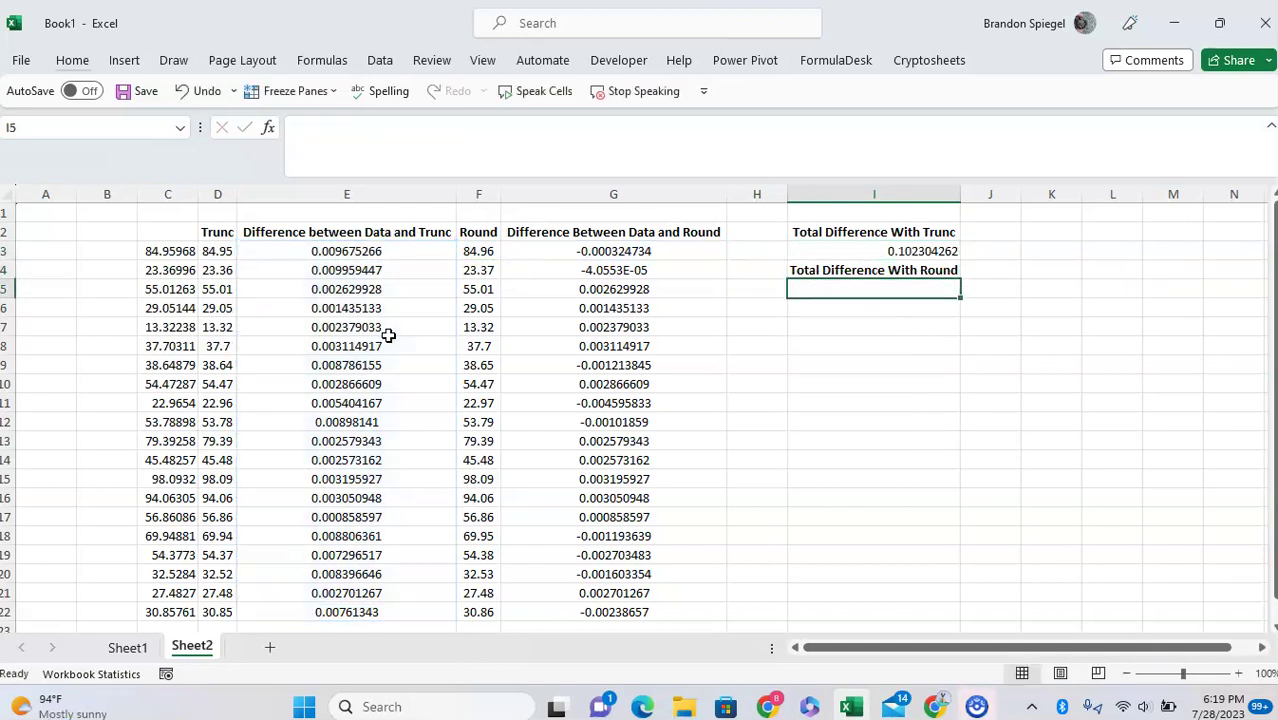
pyautogui.write('=sum(')
pyautogui.press('Up')
pyautogui.press('Left')
pyautogui.press('Left')
pyautogui.press('Left')
pyautogui.press('Right')
pyautogui.press('Up')
pyautogui.hotkey('ctrl', 'shift', 'Down')
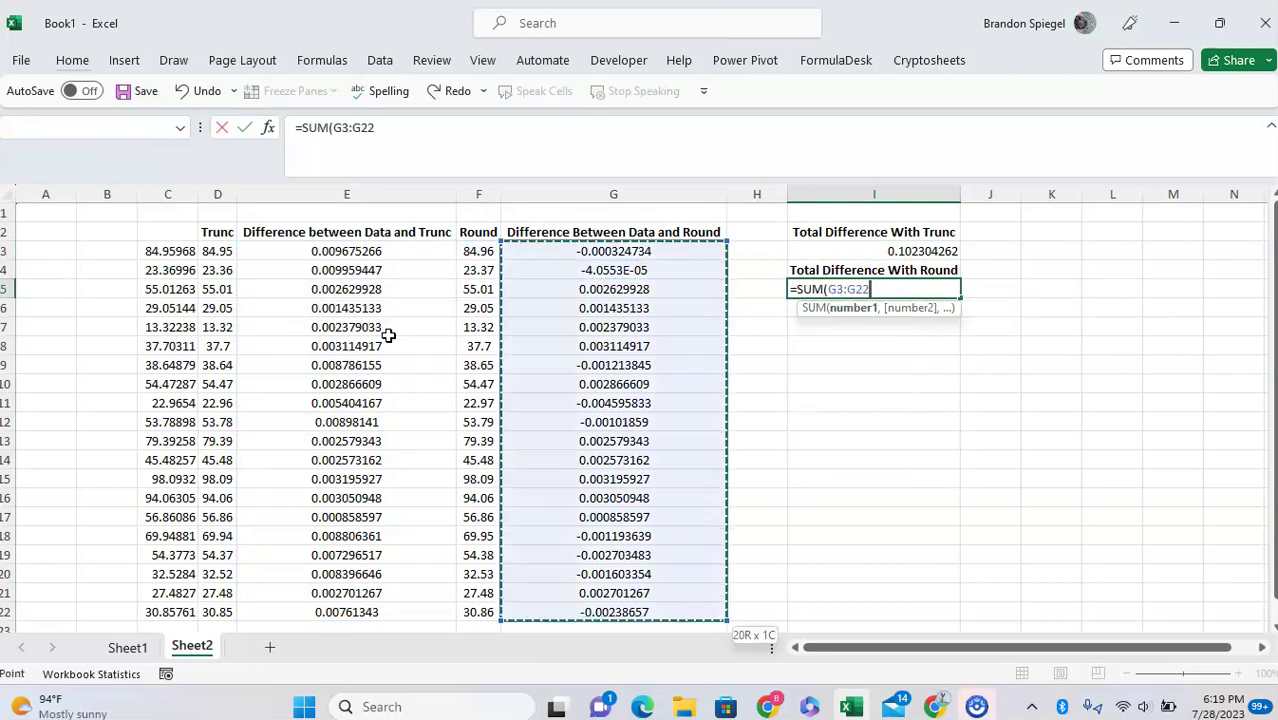
pyautogui.press('Return')
pyautogui.press('Up')
pyautogui.press('Up')
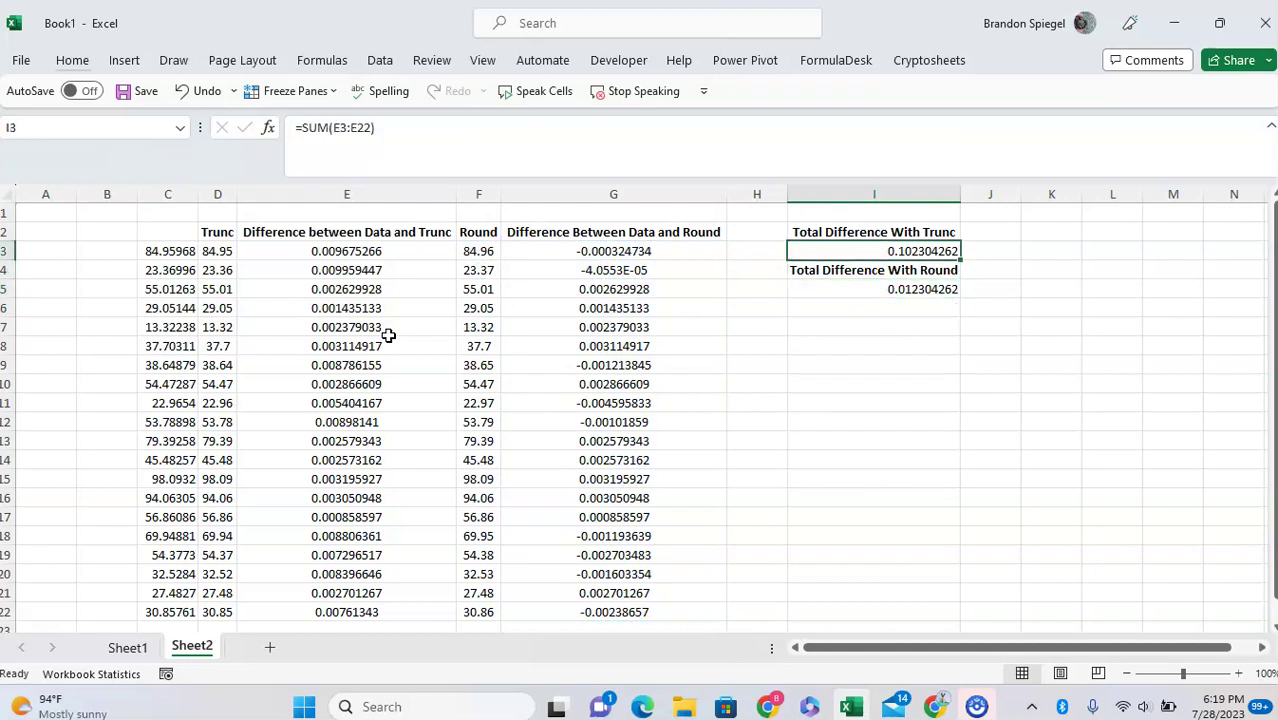
pyautogui.press('Up')
pyautogui.hotkey('shift', 'Down')
pyautogui.hotkey('shift', 'Down')
pyautogui.hotkey('shift', 'Down')
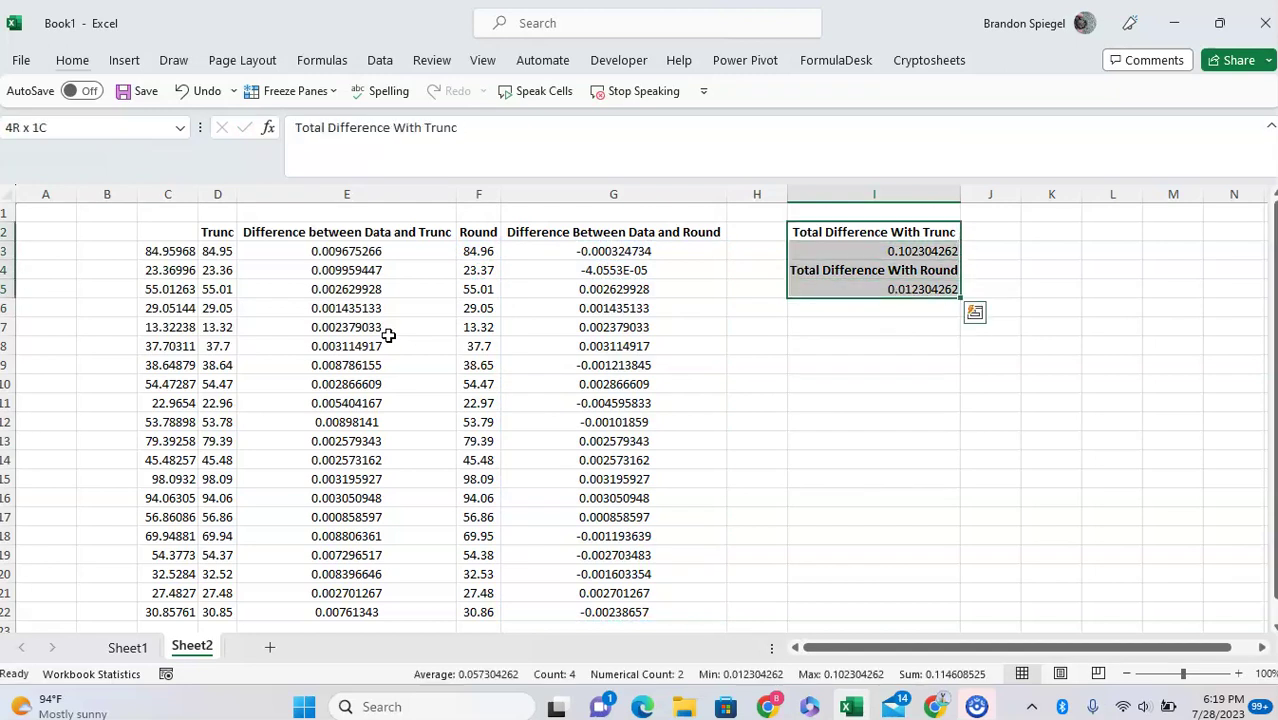